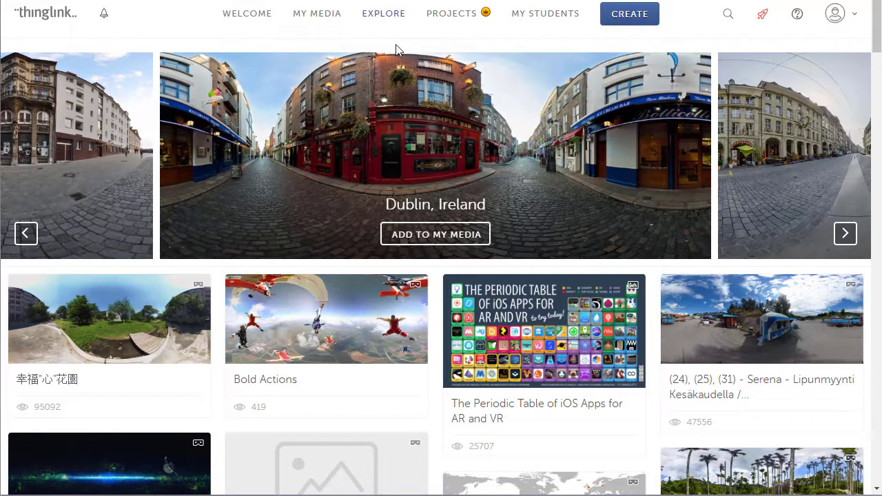
Scroll through the Car parts page to view the tagged car image.
scroll(769, 306, down, 4)
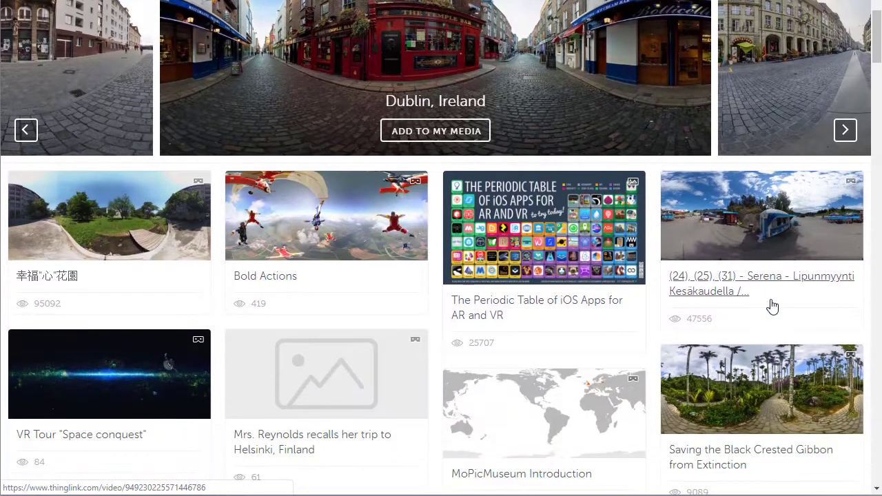
scroll(771, 307, down, 3)
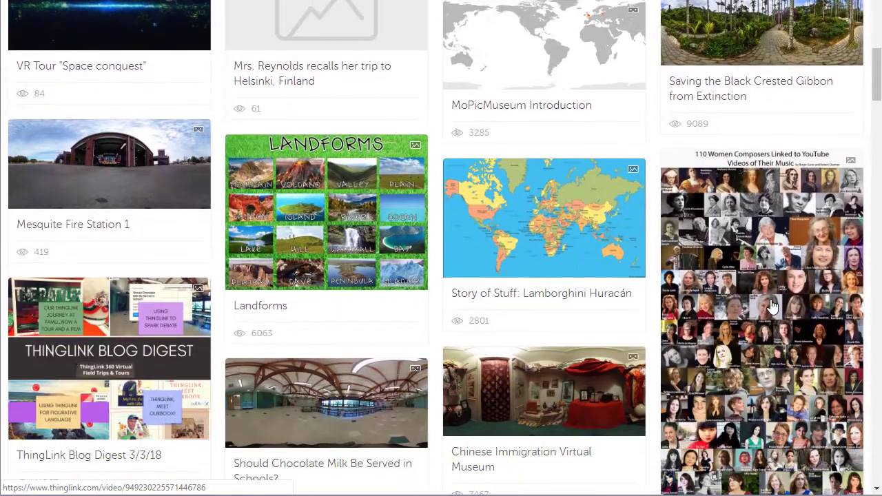
scroll(772, 306, up, 4)
scroll(771, 307, up, 3)
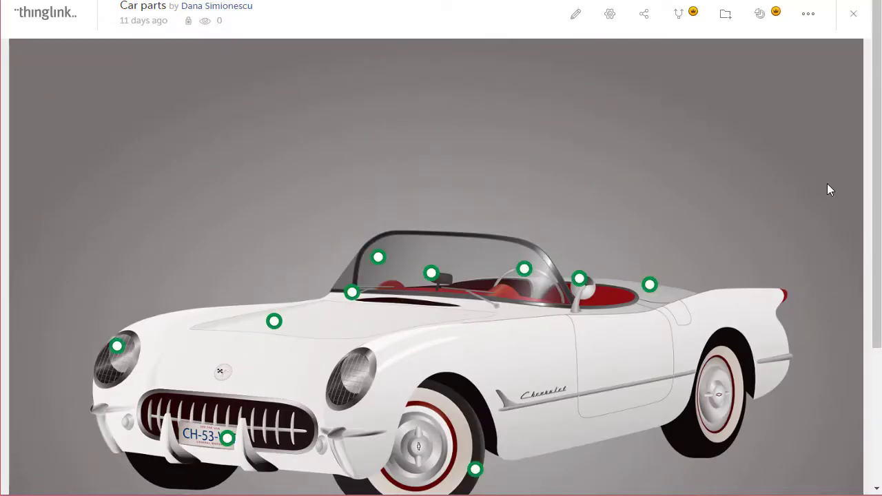
scroll(829, 189, down, 1)
scroll(829, 189, down, 2)
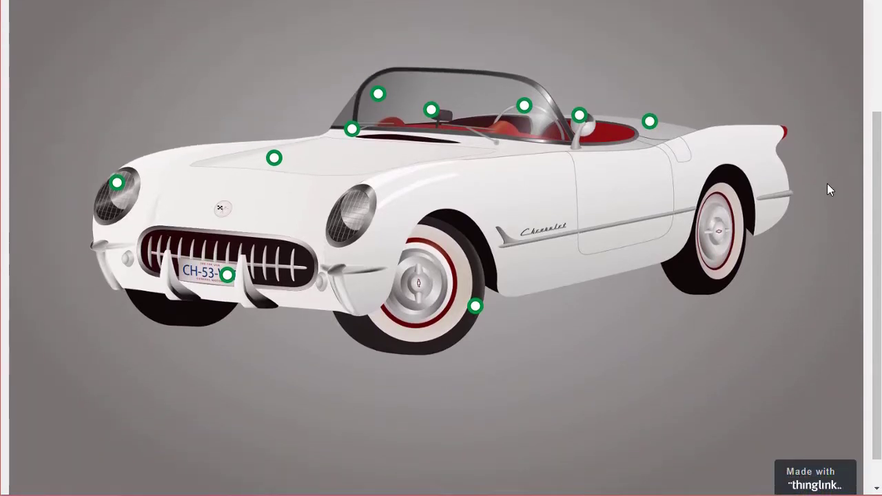
scroll(829, 189, down, 1)
scroll(829, 190, up, 1)
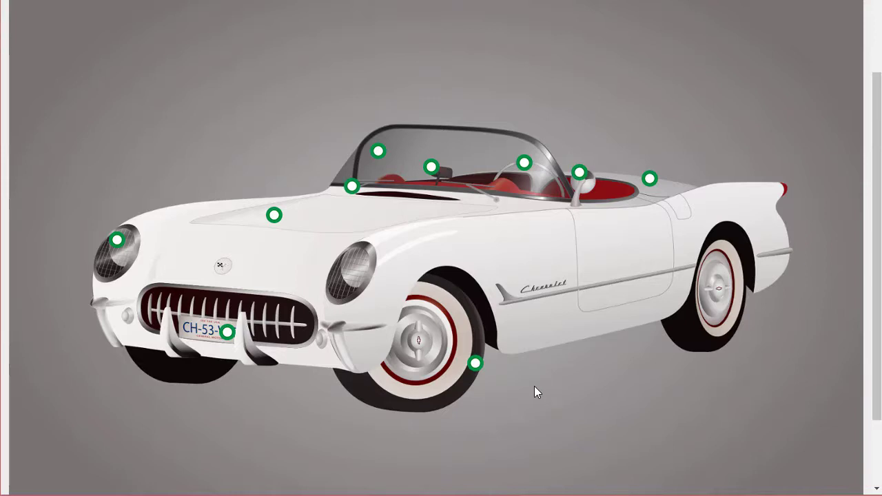
Play the tire tag's audio clip and then close its popup.
click(475, 364)
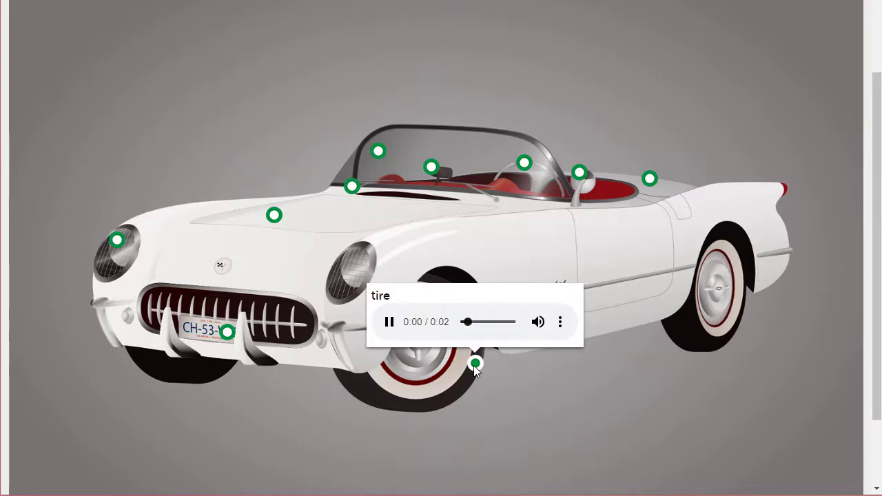
click(496, 394)
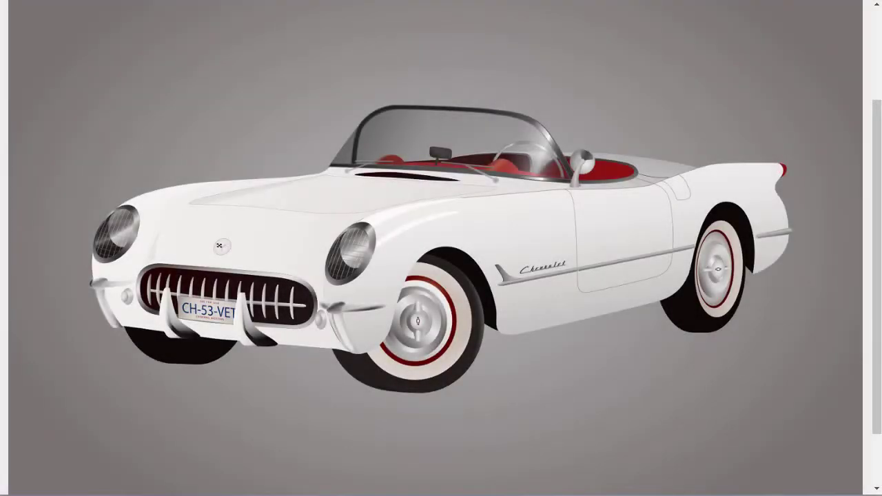
scroll(497, 252, up, 2)
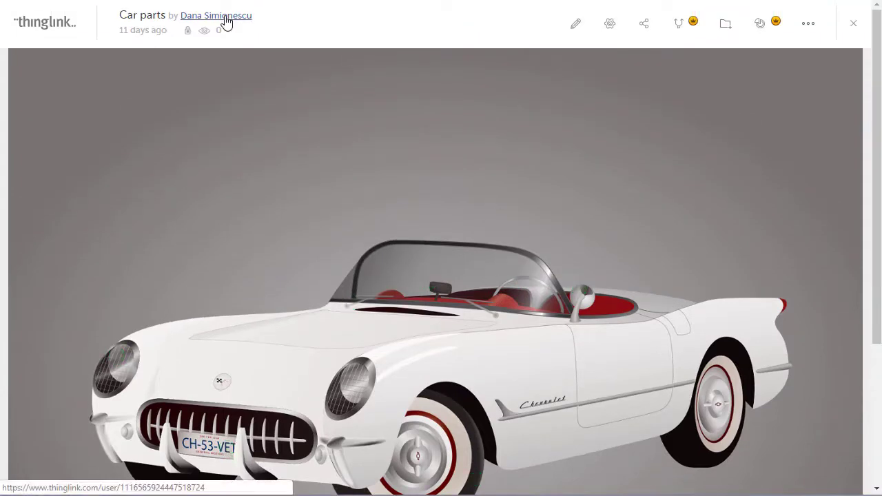
From the author's profile, upload the car picture in the Car parts folder as a new ThingLink image.
click(224, 21)
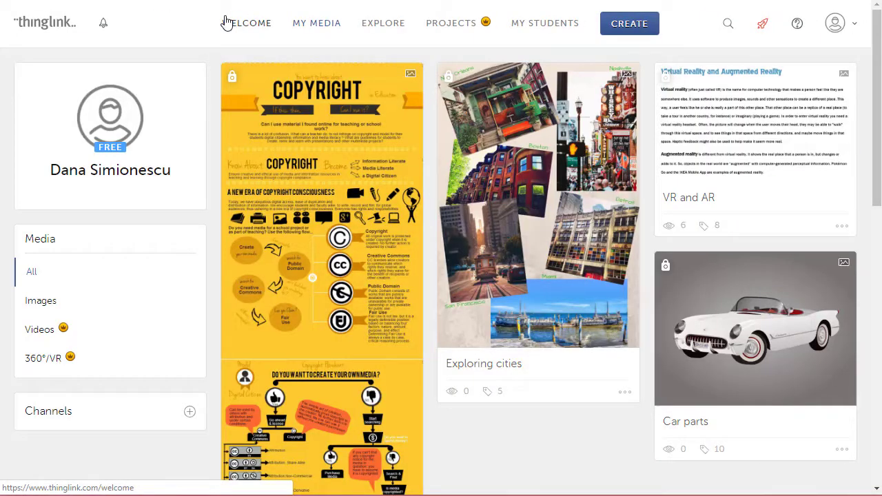
click(642, 32)
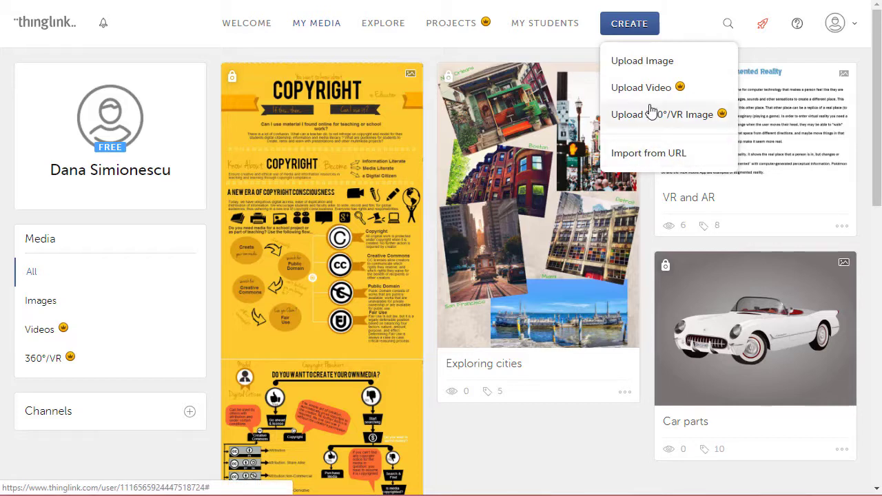
click(641, 62)
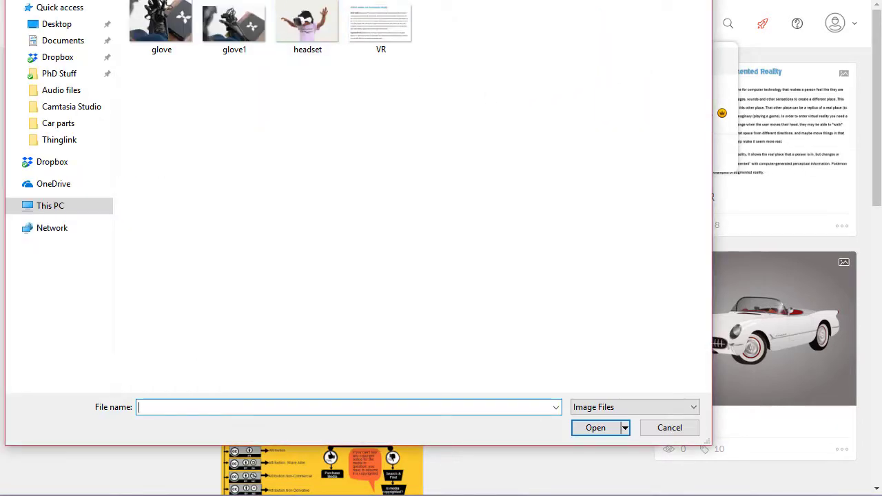
scroll(384, 39, up, 3)
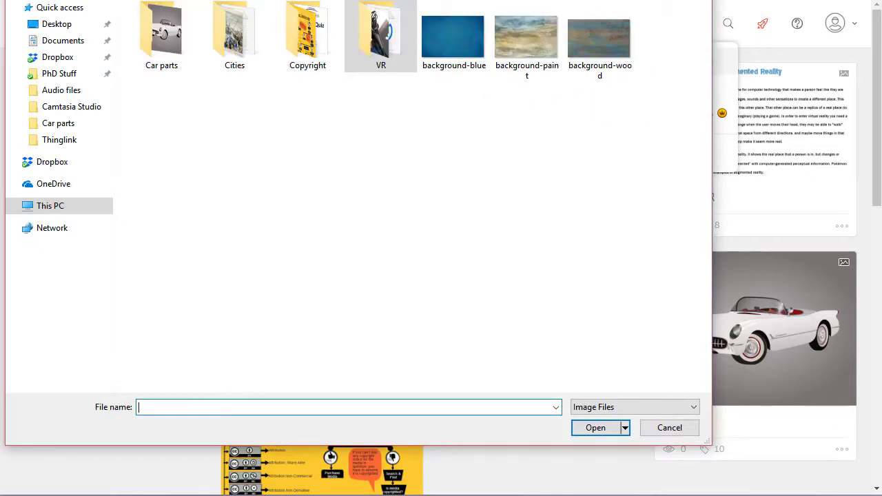
double_click(172, 29)
click(219, 67)
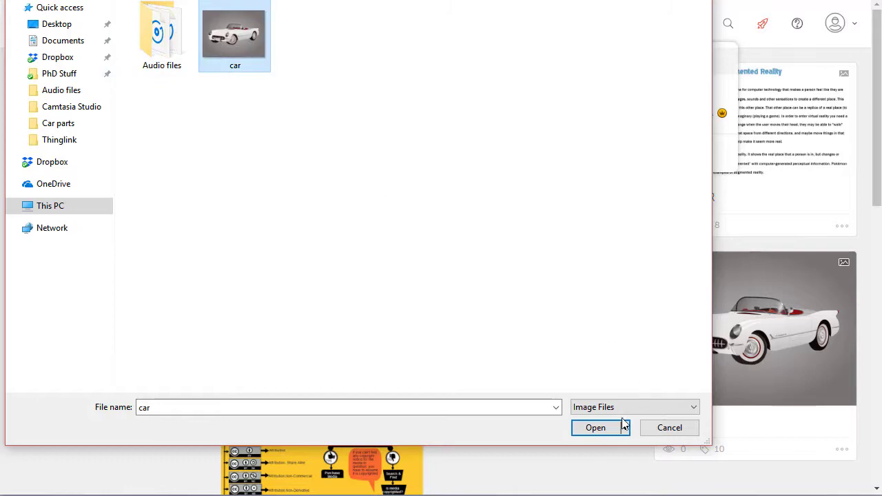
click(596, 428)
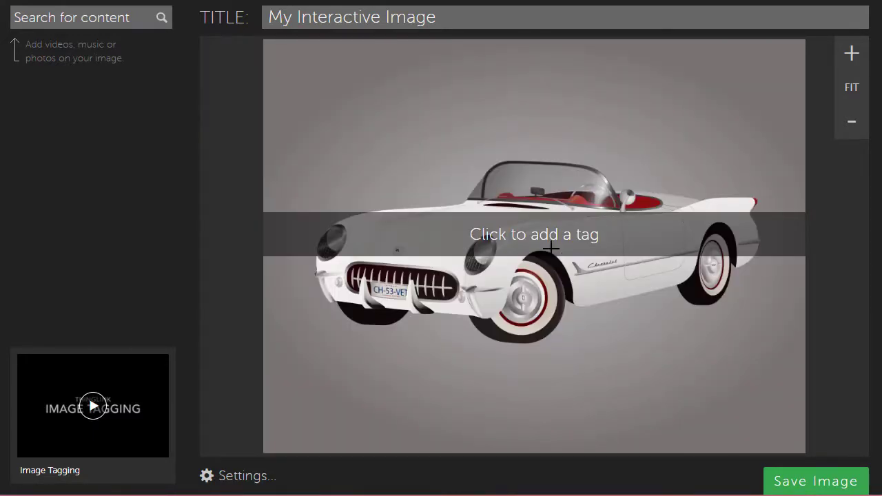
Add a tag on the car's left headlight with the text 'headlight'.
click(329, 238)
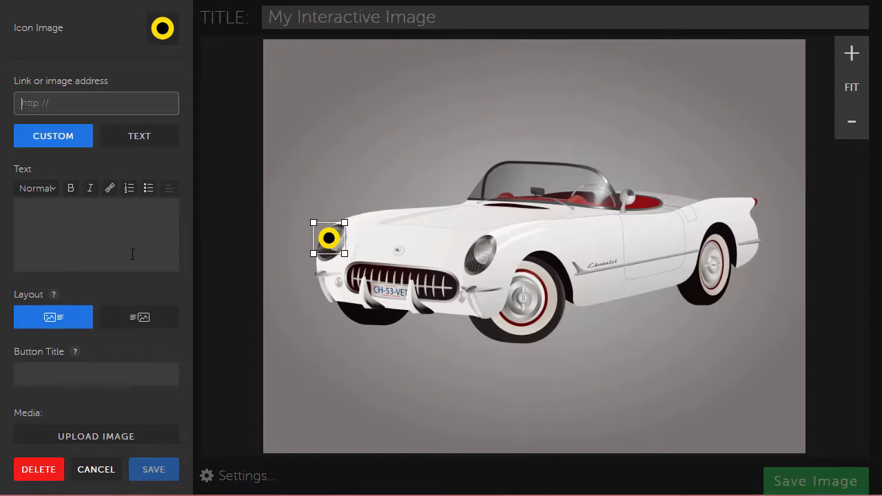
scroll(132, 252, down, 1)
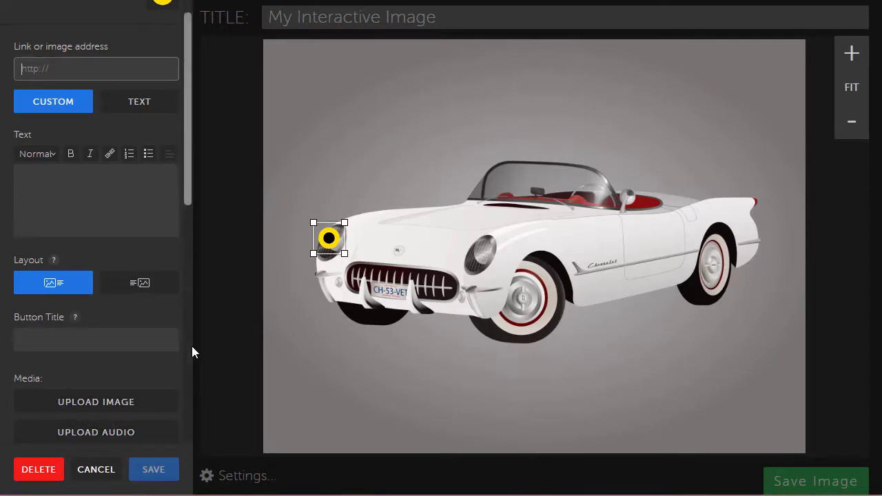
scroll(192, 346, up, 1)
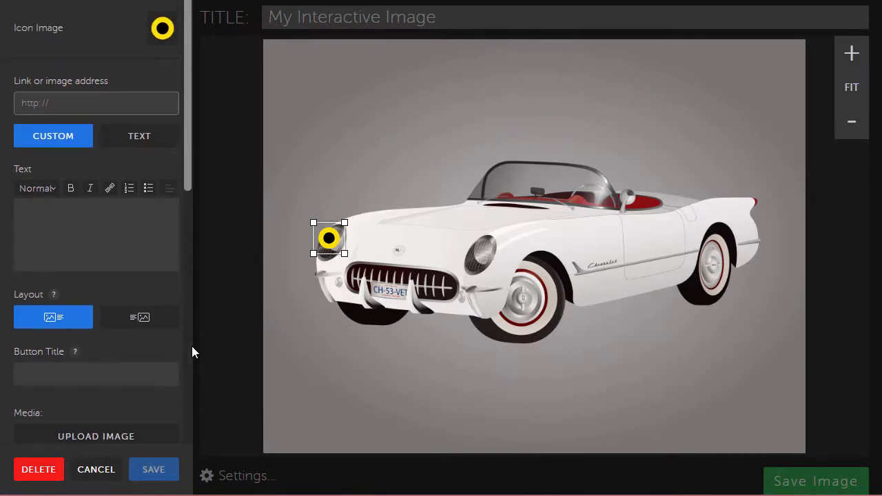
click(67, 213)
text(head)
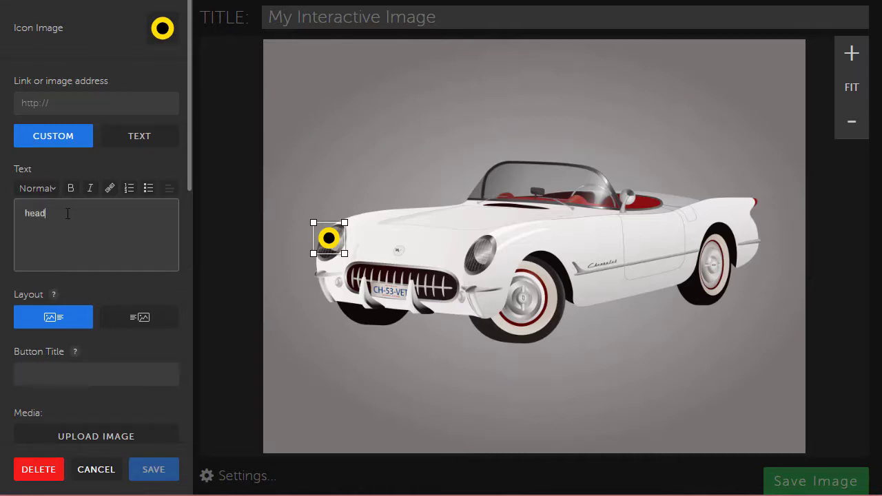
text(light)
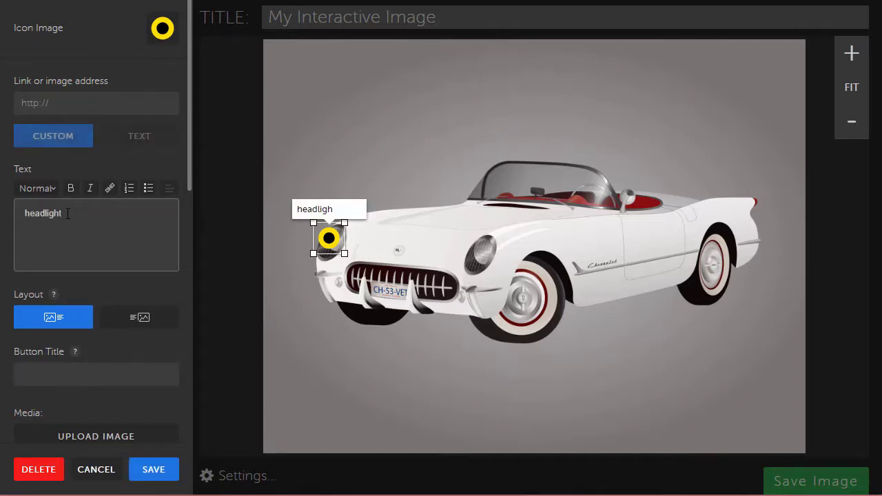
Format the tag text 'headlight' as X-Large and bold.
drag(92, 215, 6, 216)
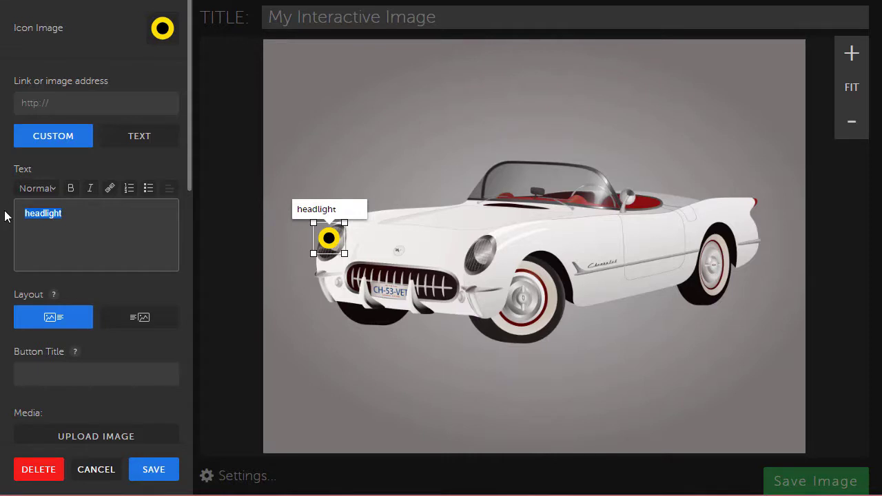
click(48, 192)
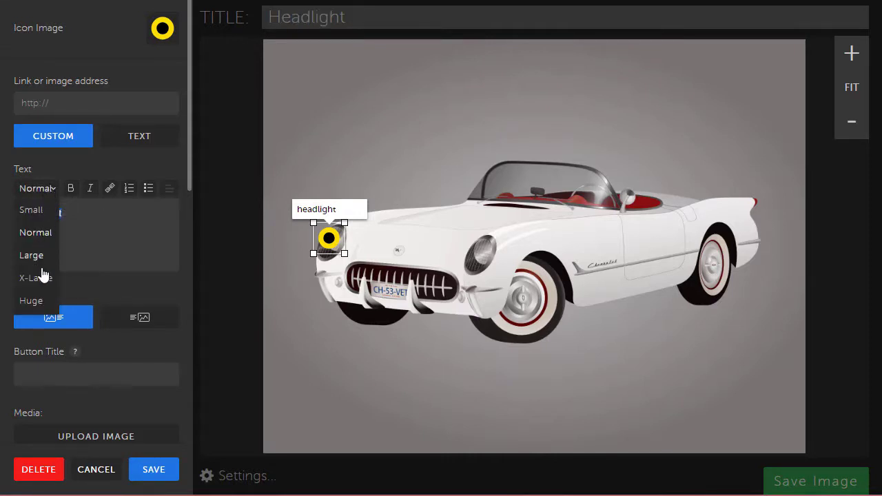
click(44, 279)
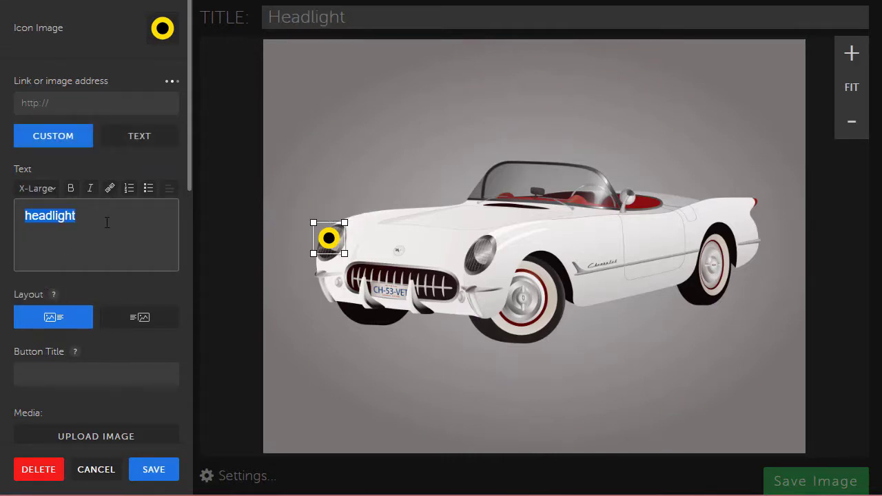
click(70, 188)
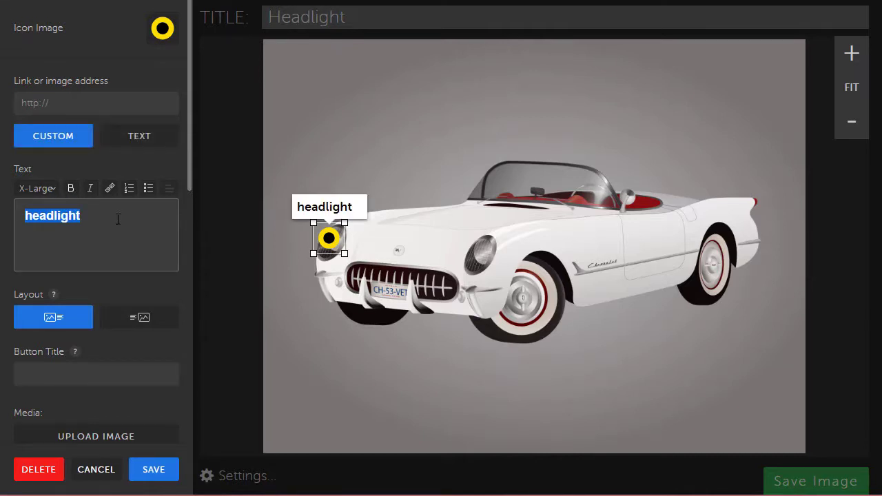
scroll(147, 301, down, 1)
scroll(147, 301, down, 1)
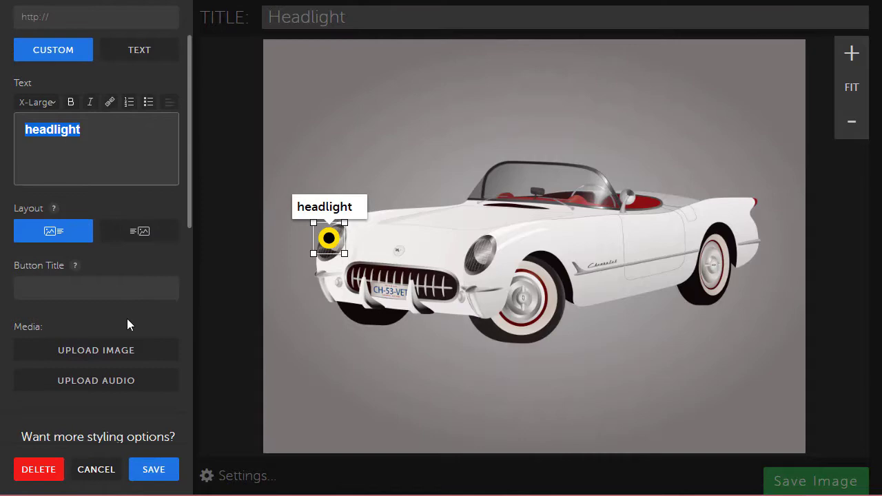
Attach the headlight audio file from the Audio files folder to the headlight tag.
click(78, 381)
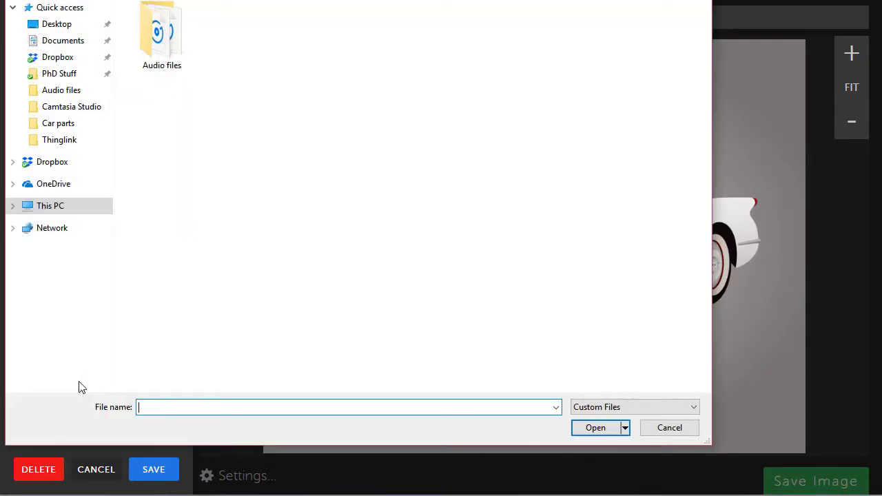
double_click(171, 41)
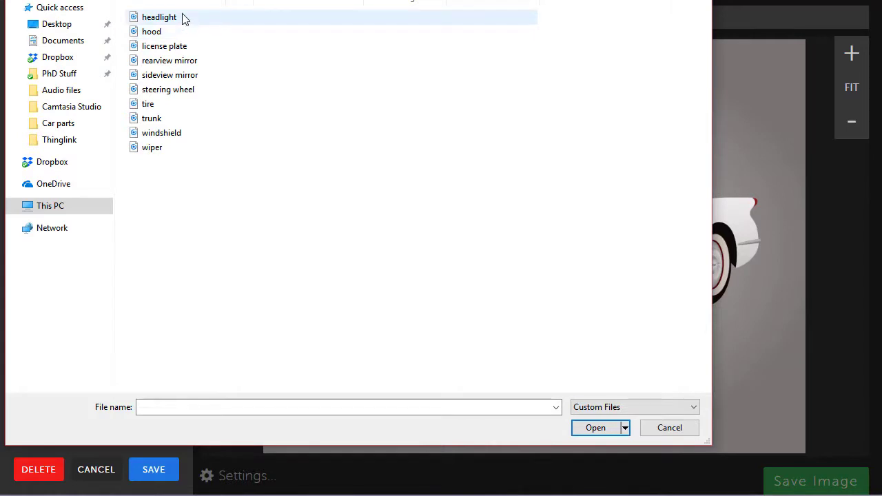
click(184, 19)
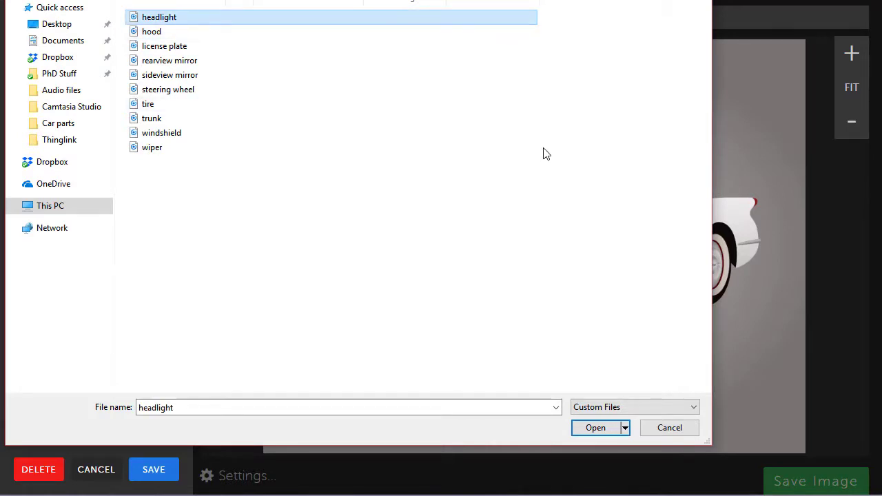
click(596, 427)
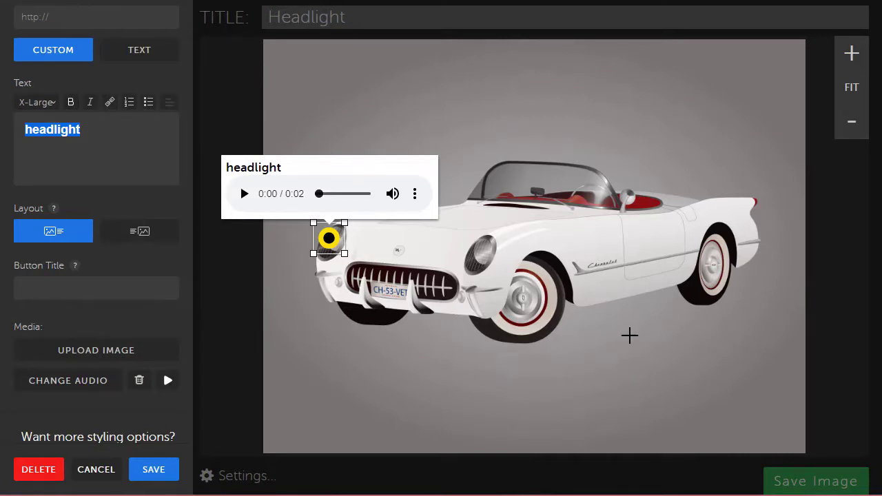
Save the headlight tag, then open the VR and AR scene from the author's media gallery.
click(154, 471)
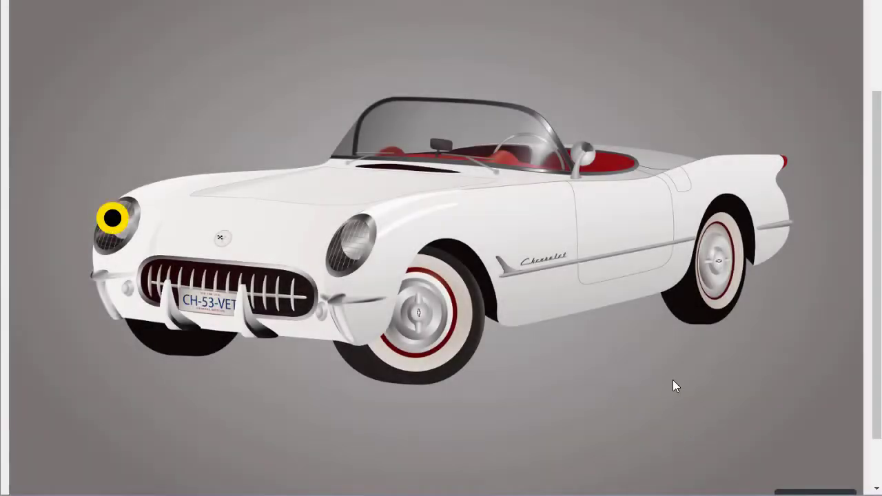
scroll(725, 377, up, 2)
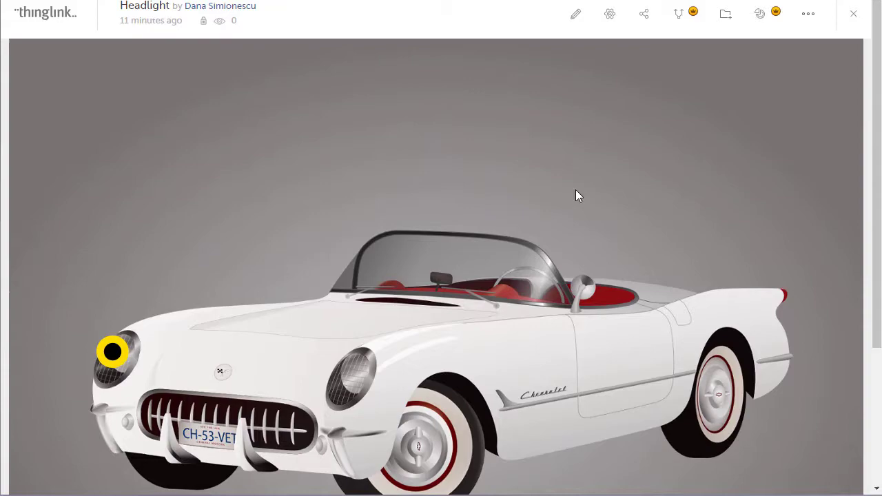
click(245, 8)
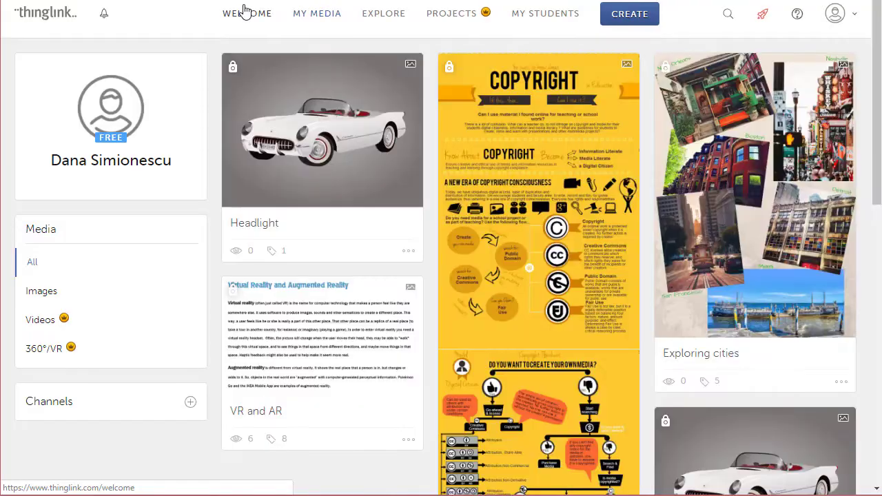
click(340, 309)
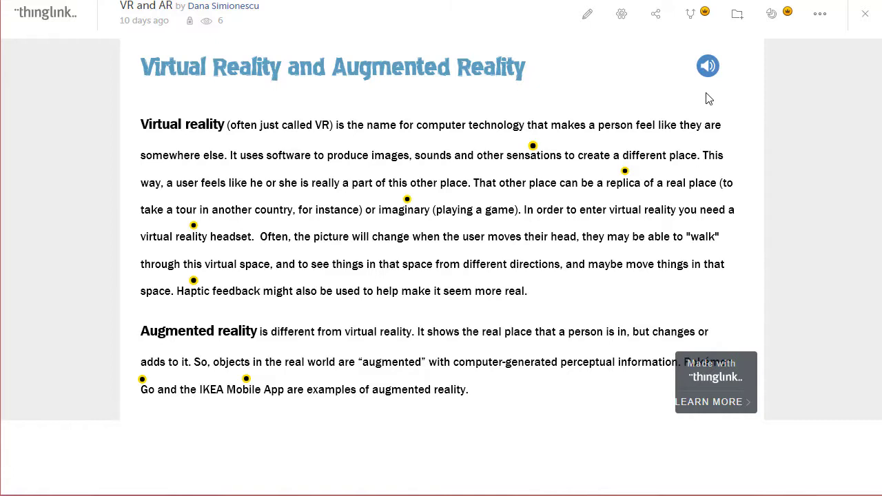
Play and stop the VR and AR narration, then preview each hotspot's tag popup.
click(709, 69)
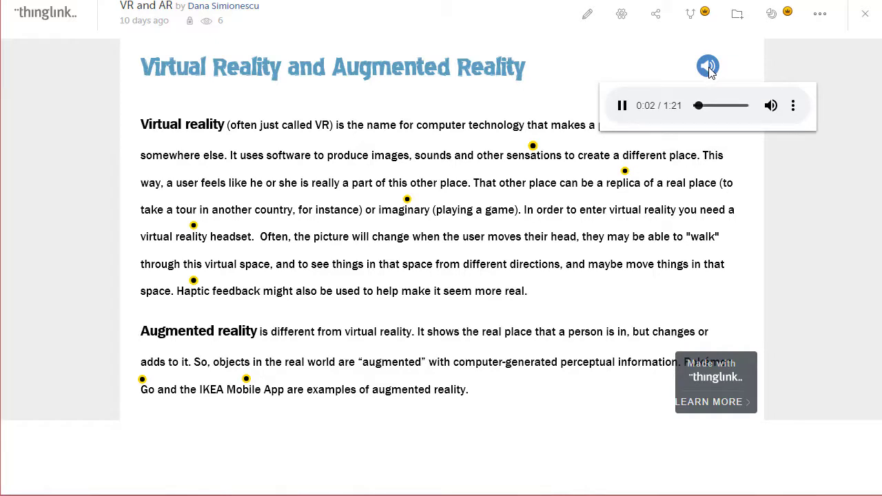
click(710, 68)
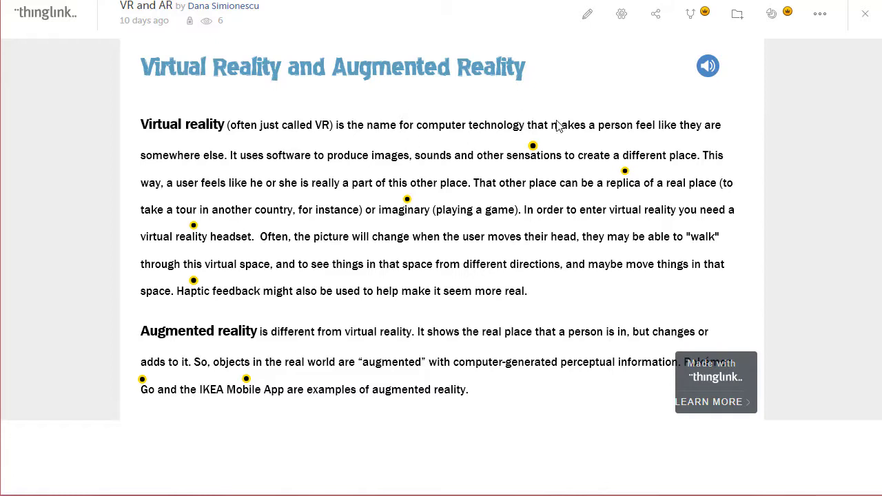
mouse_move(539, 157)
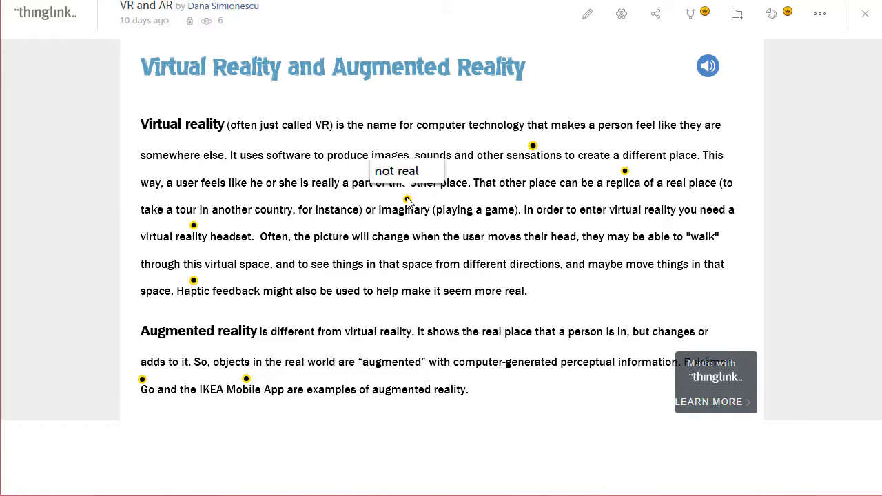
mouse_move(195, 226)
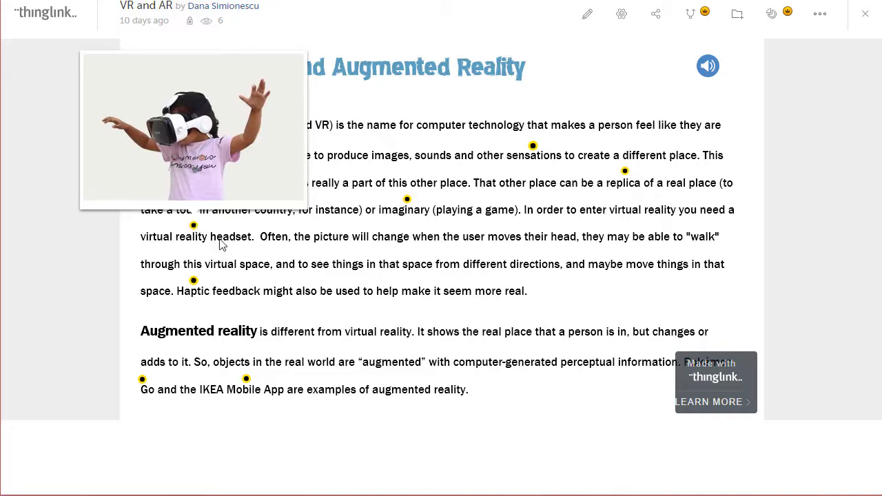
mouse_move(195, 285)
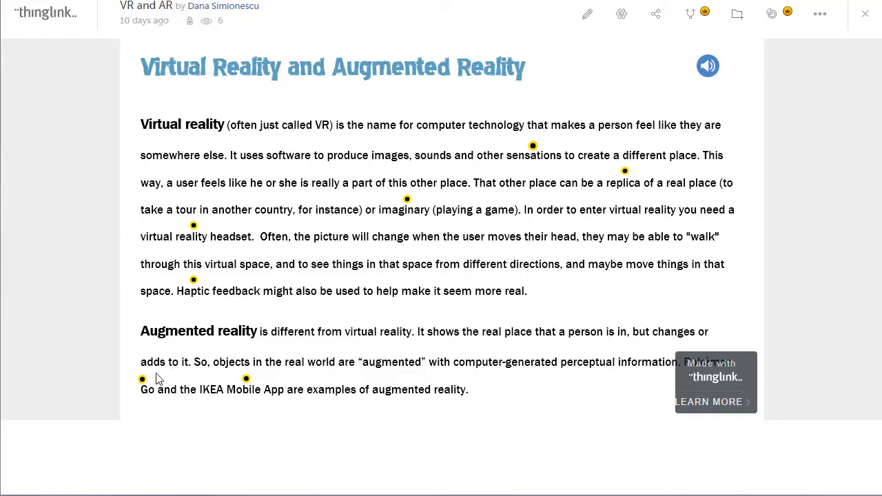
mouse_move(142, 383)
mouse_move(246, 383)
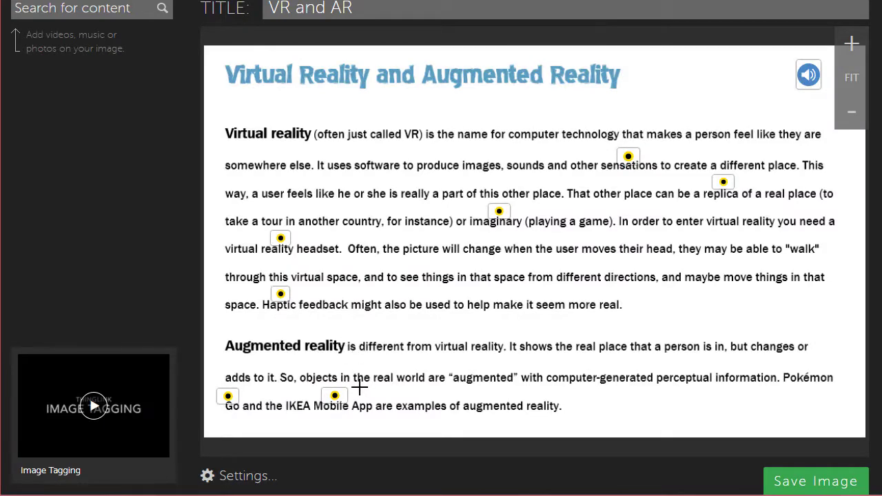
Select the IKEA AR app tag's caption, save the tag, and save the VR and AR image.
click(332, 395)
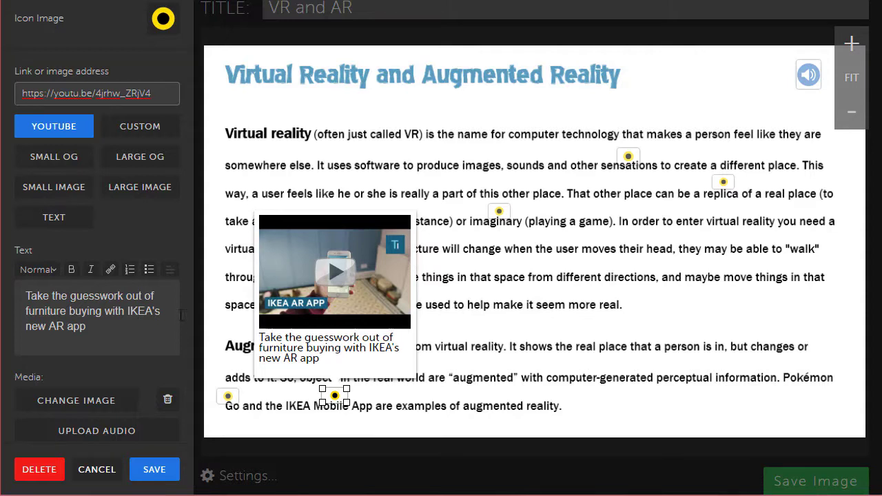
scroll(181, 315, down, 1)
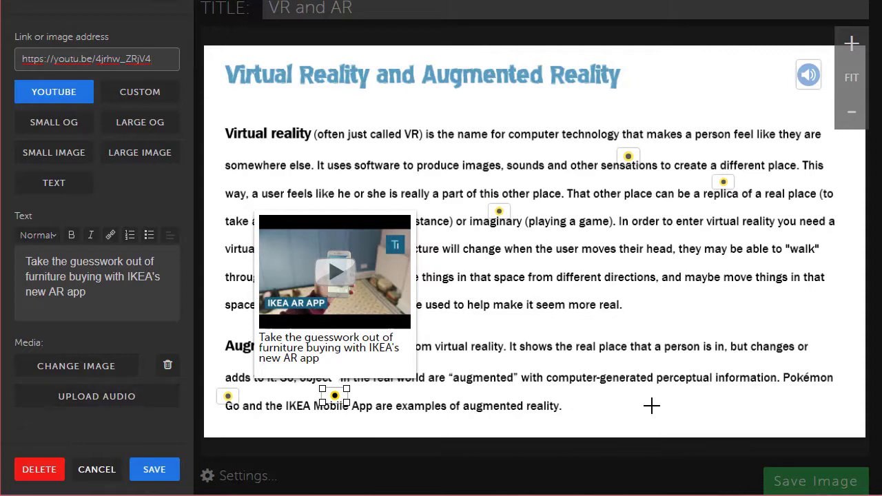
key(ctrl+a)
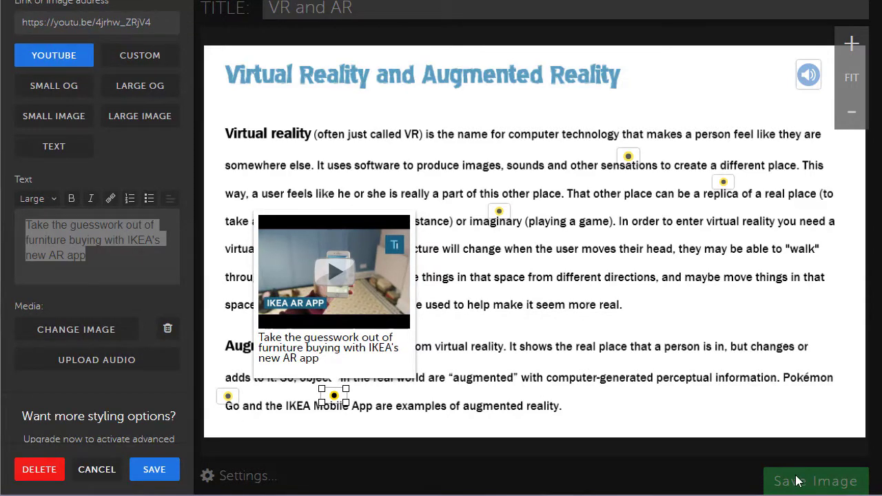
click(150, 469)
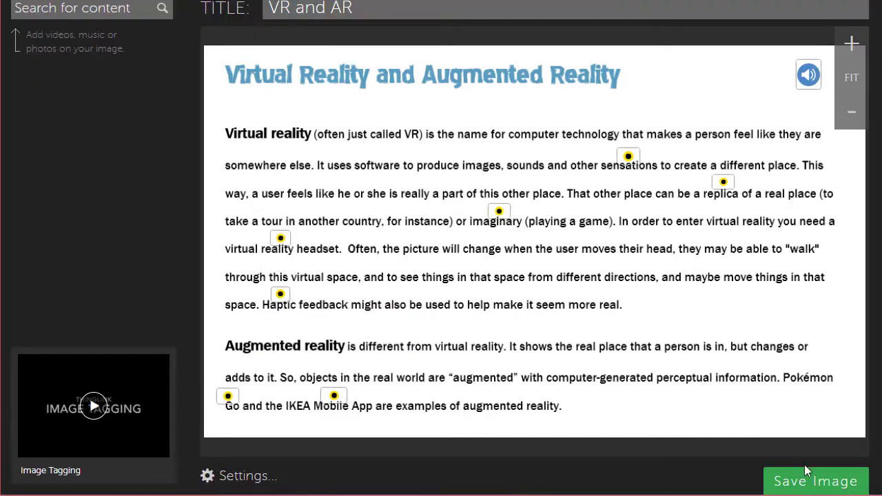
click(805, 482)
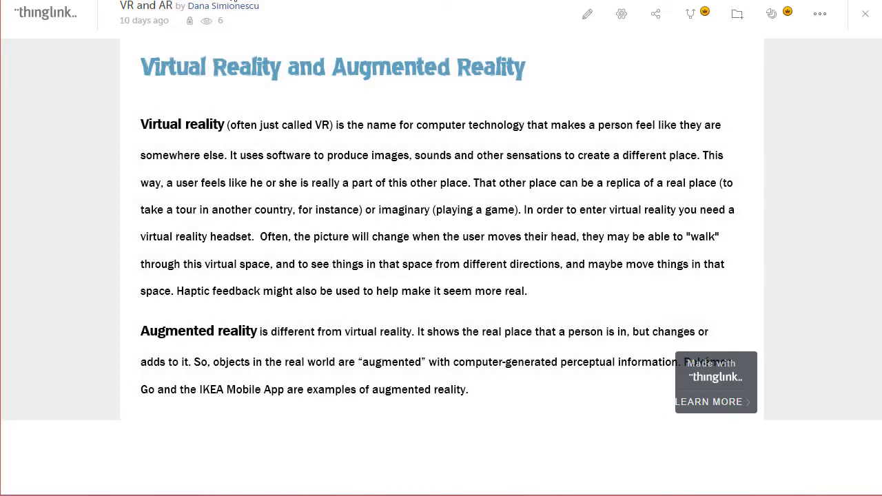
Open the Exploring cities collage and show its tag asking viewers to research Detroit, Miami and San Francisco.
click(231, 9)
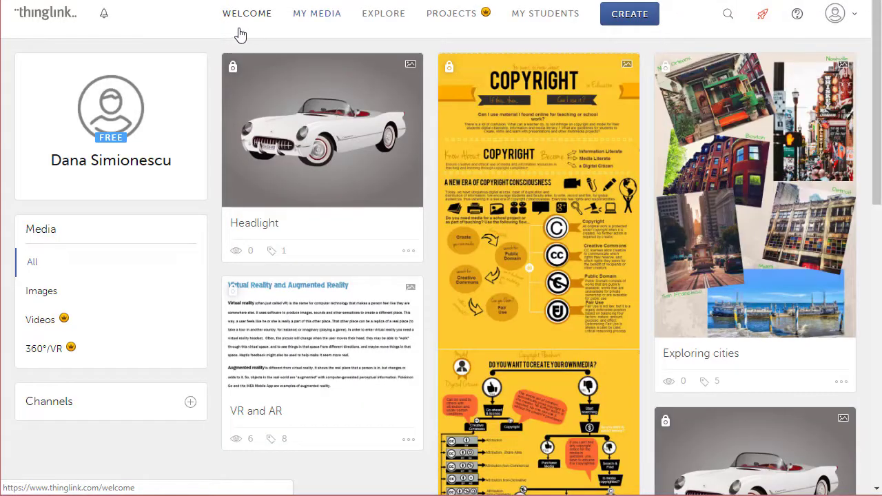
click(762, 124)
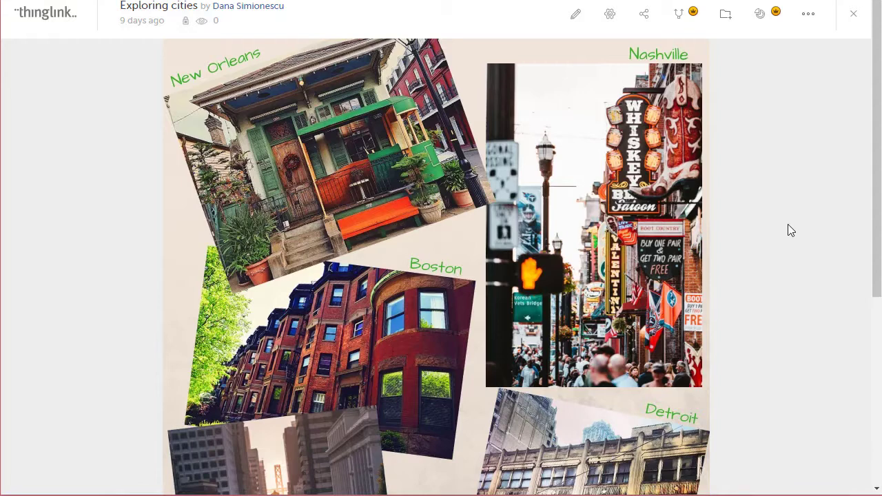
scroll(786, 230, down, 2)
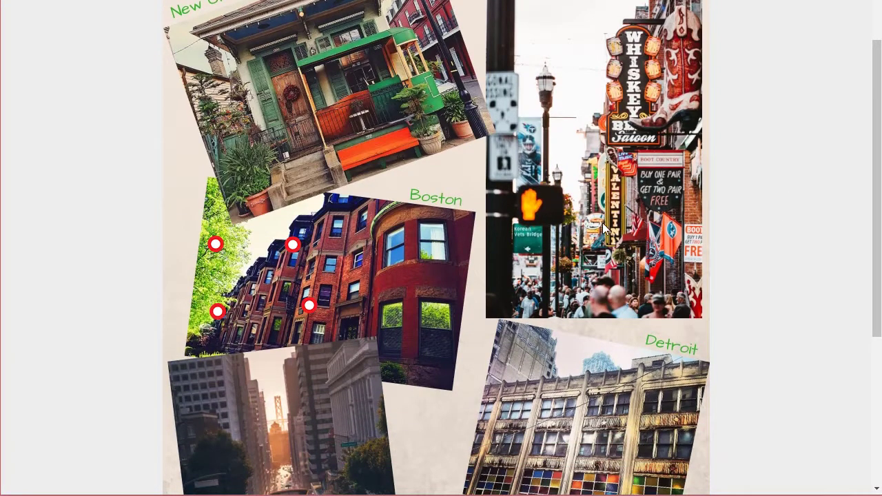
scroll(775, 359, down, 3)
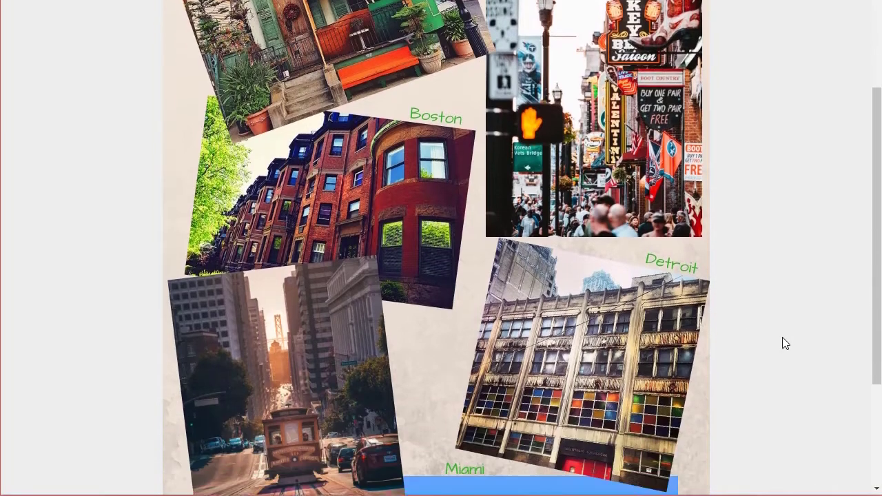
scroll(803, 359, down, 4)
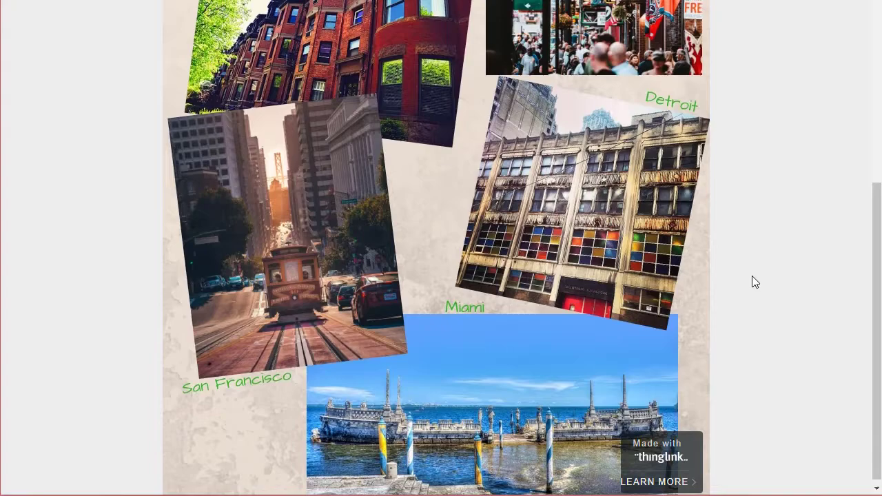
scroll(758, 275, up, 8)
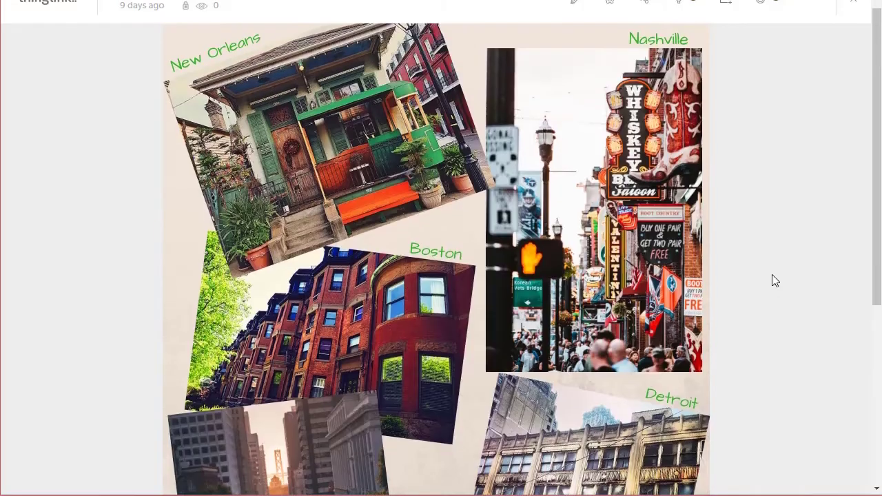
scroll(772, 274, down, 3)
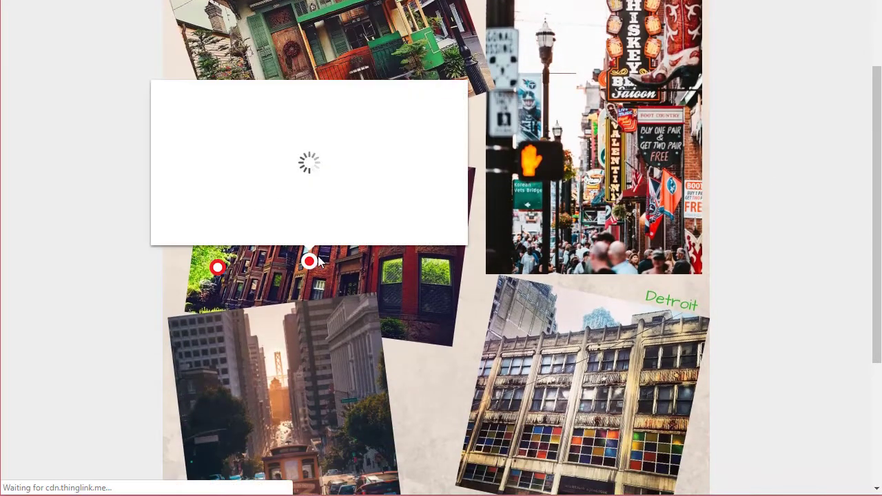
scroll(793, 270, down, 2)
scroll(793, 273, down, 4)
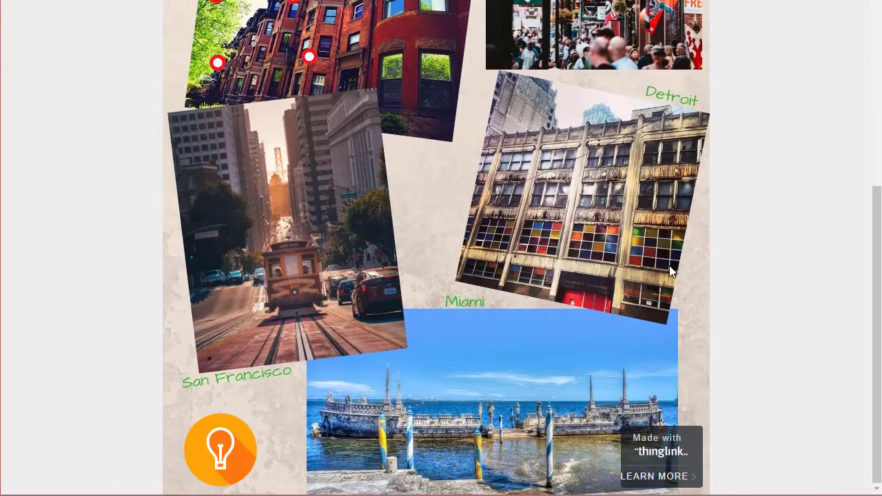
mouse_move(235, 458)
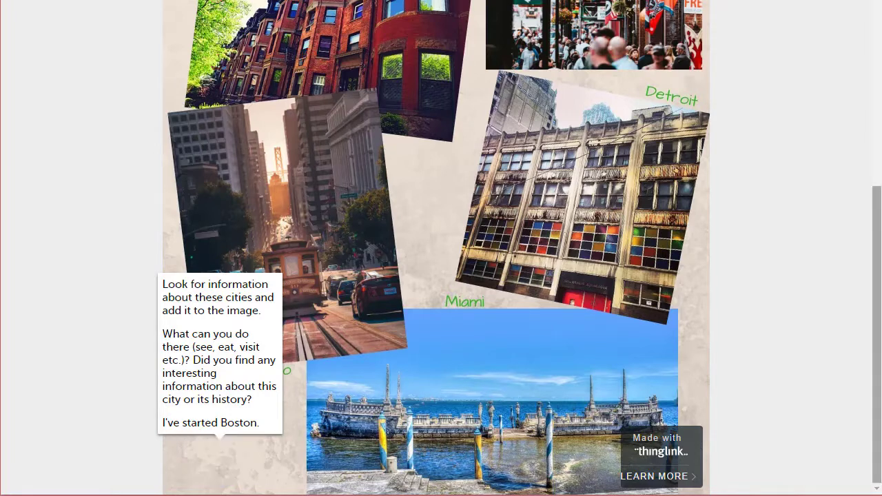
scroll(525, 292, up, 3)
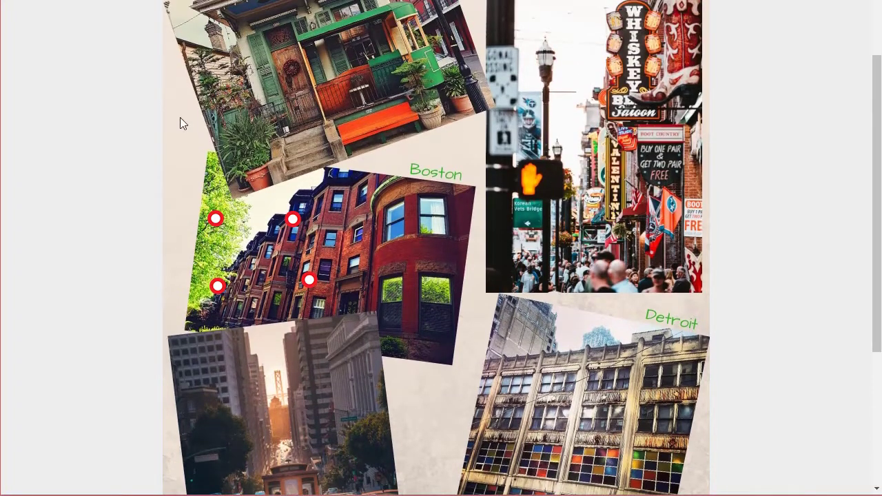
mouse_move(215, 219)
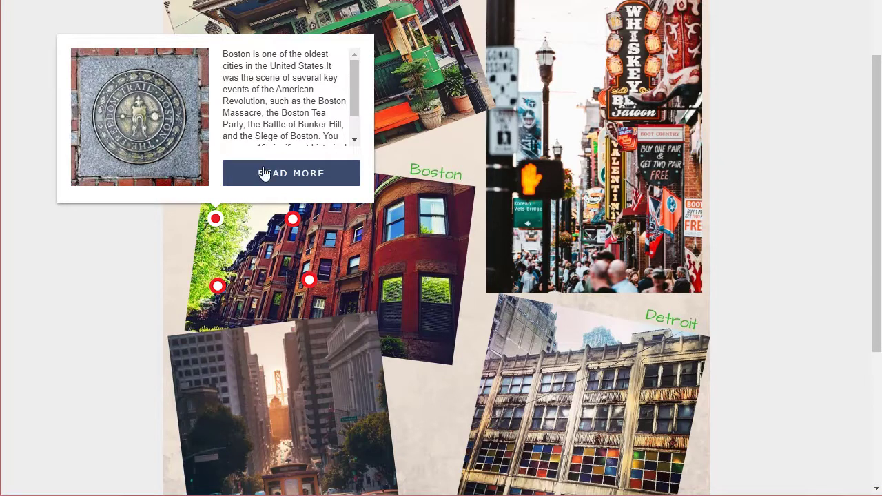
scroll(334, 102, down, 2)
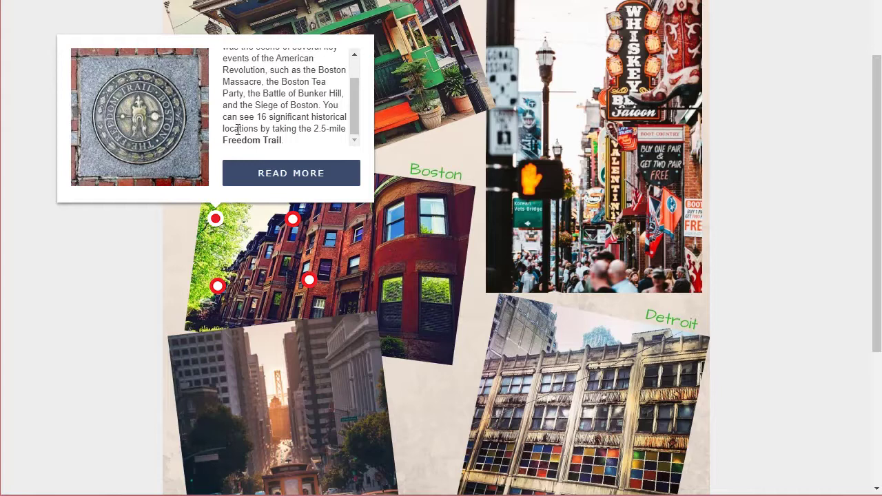
scroll(265, 127, up, 3)
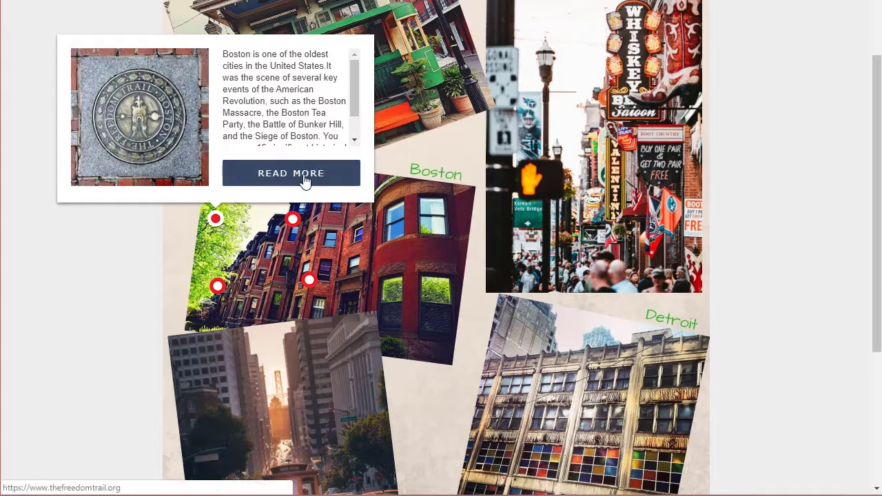
mouse_move(294, 224)
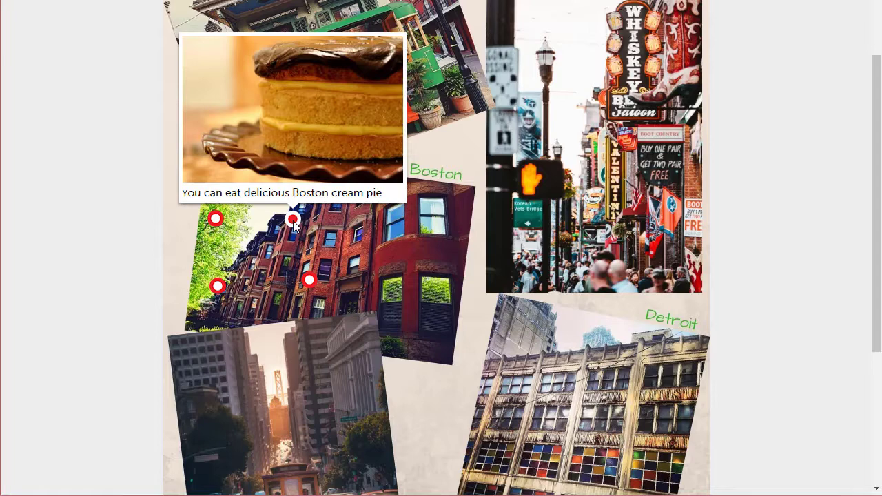
mouse_move(217, 286)
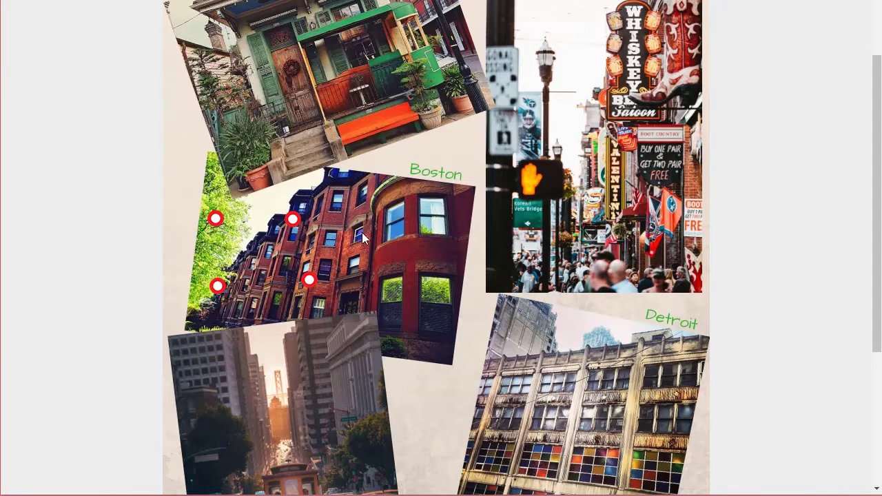
mouse_move(310, 280)
scroll(633, 339, down, 3)
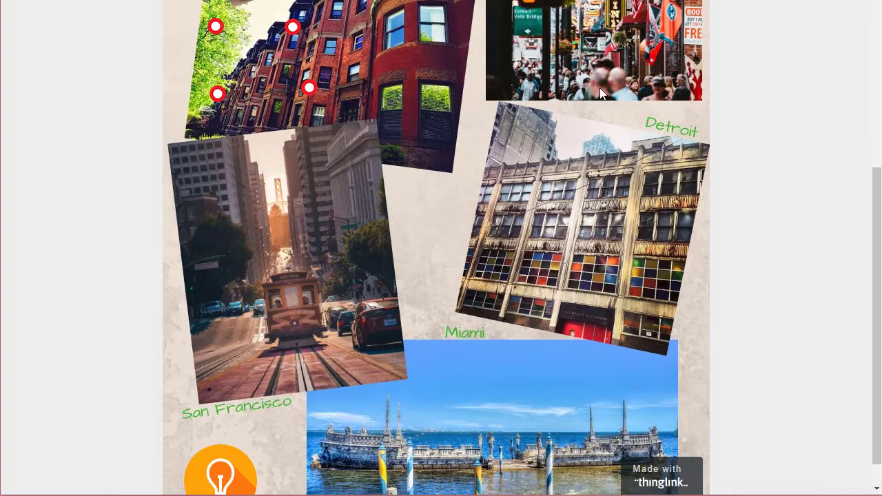
scroll(565, 390, up, 4)
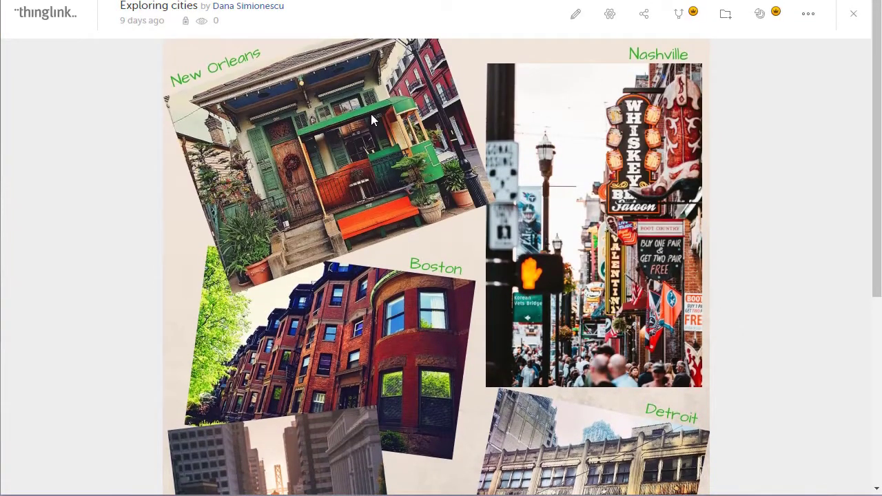
Return to My Media, open the Copyright and Fair Use infographic, and scroll through its flowchart.
click(248, 7)
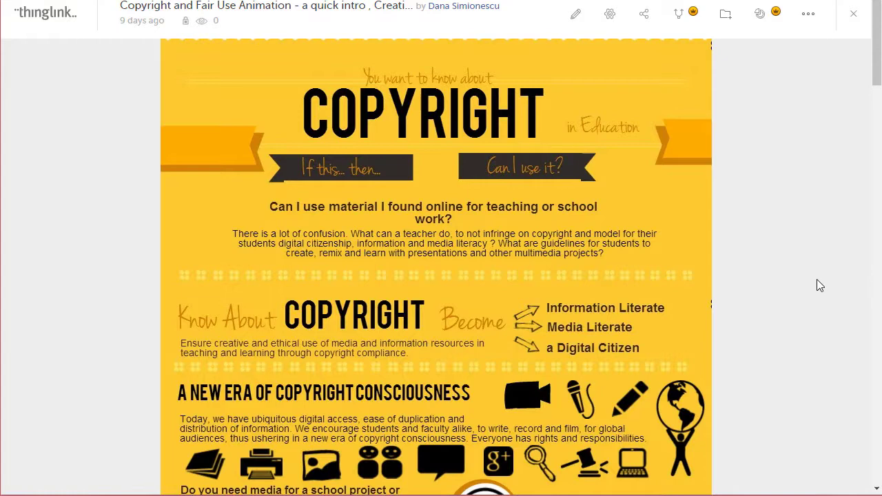
scroll(808, 280, down, 5)
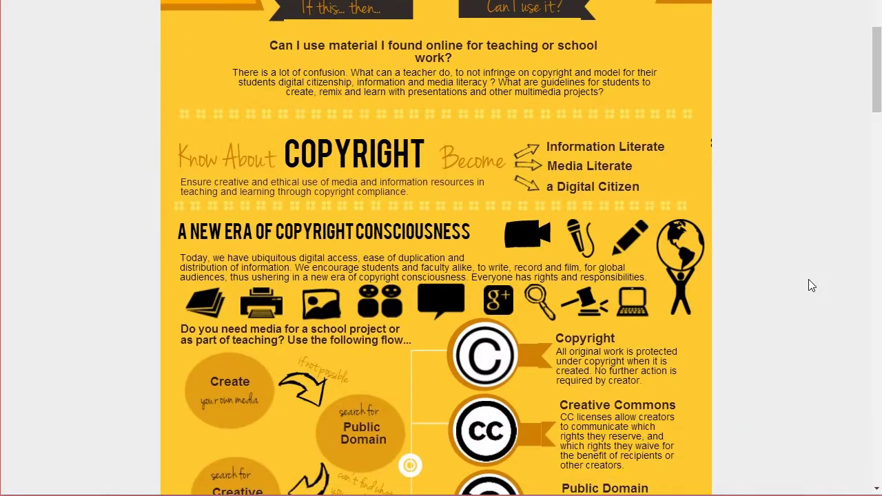
scroll(807, 282, down, 2)
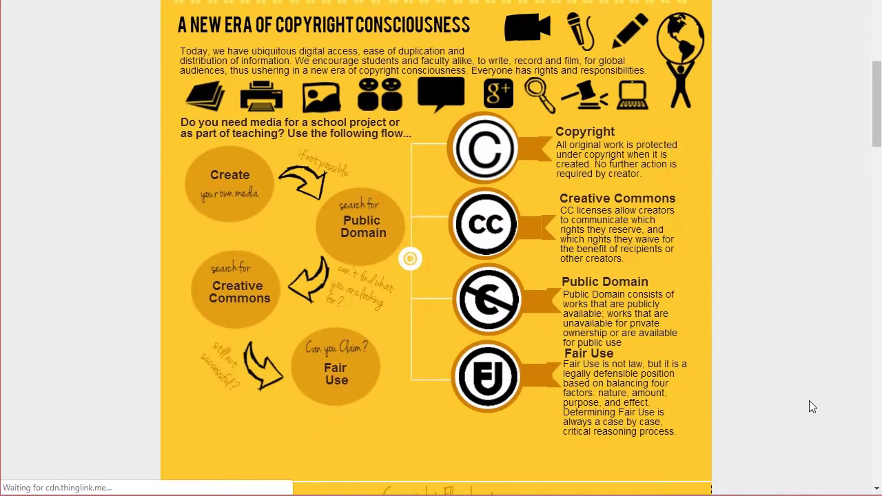
scroll(808, 404, down, 2)
scroll(803, 400, down, 3)
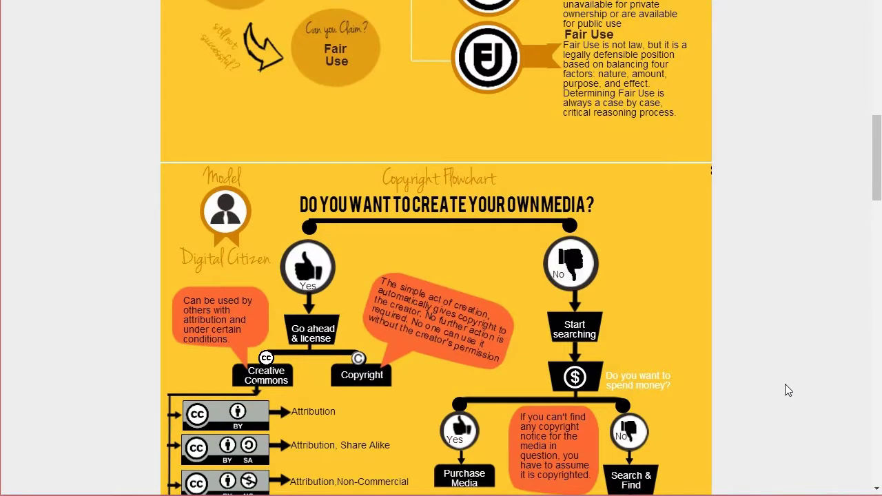
scroll(793, 373, down, 3)
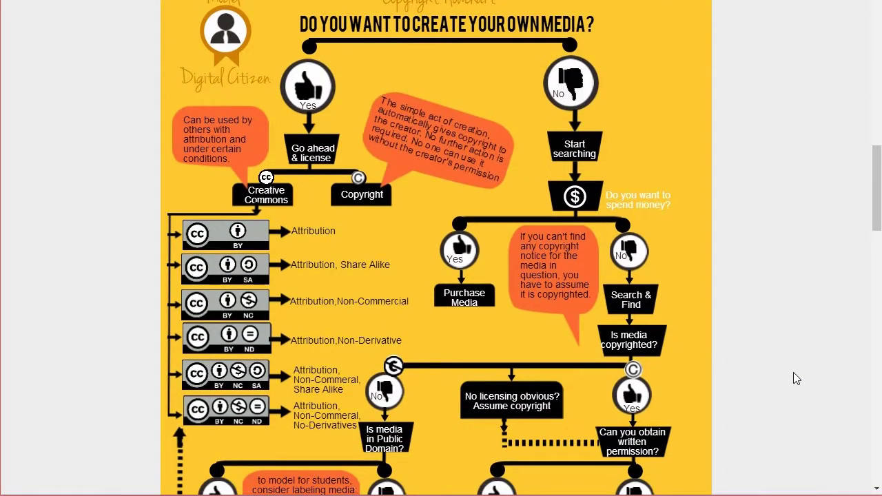
scroll(793, 372, down, 6)
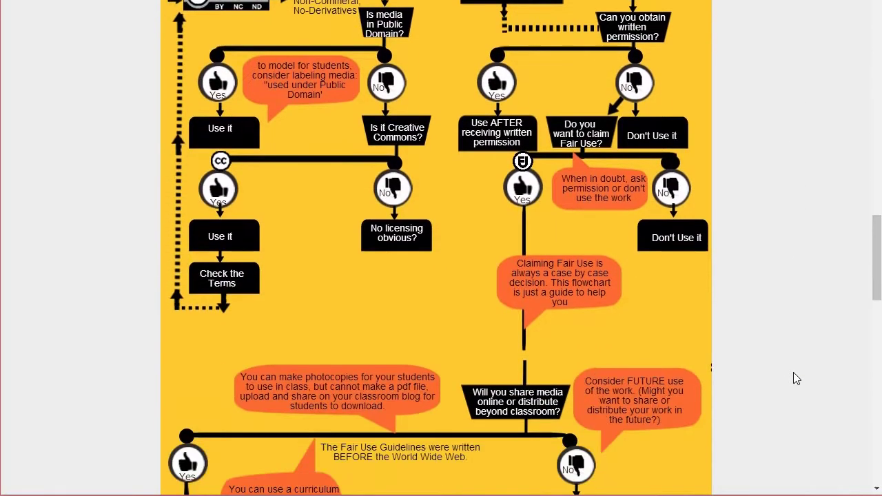
scroll(793, 372, up, 7)
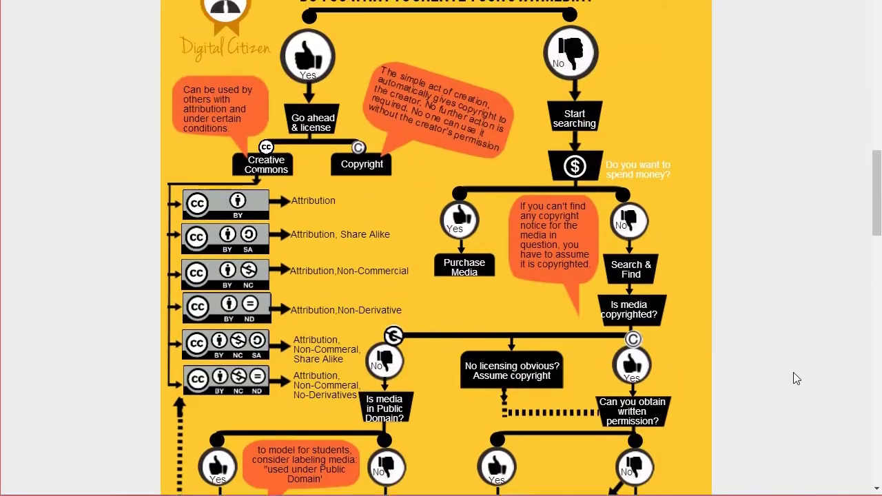
scroll(793, 372, up, 5)
scroll(793, 372, down, 10)
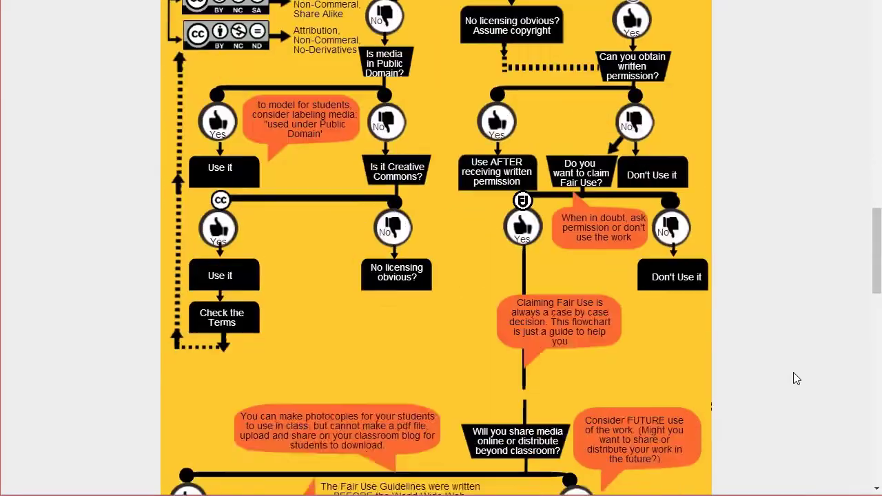
scroll(793, 372, up, 14)
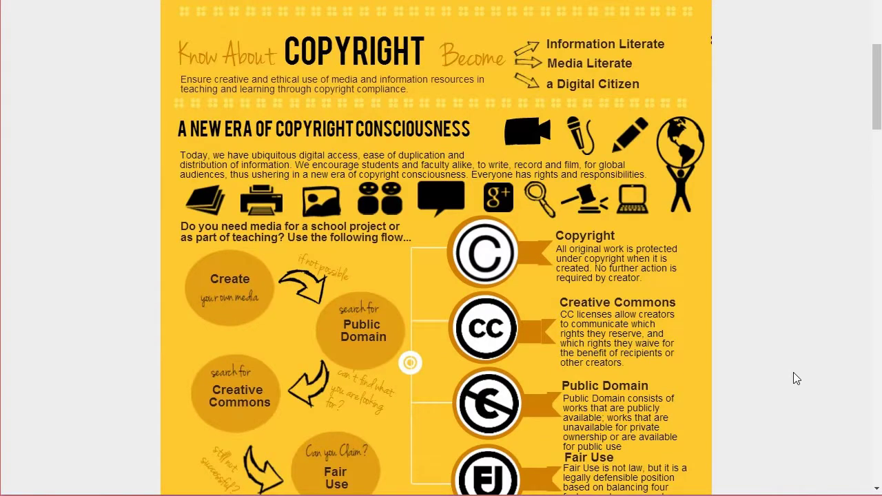
scroll(780, 318, down, 1)
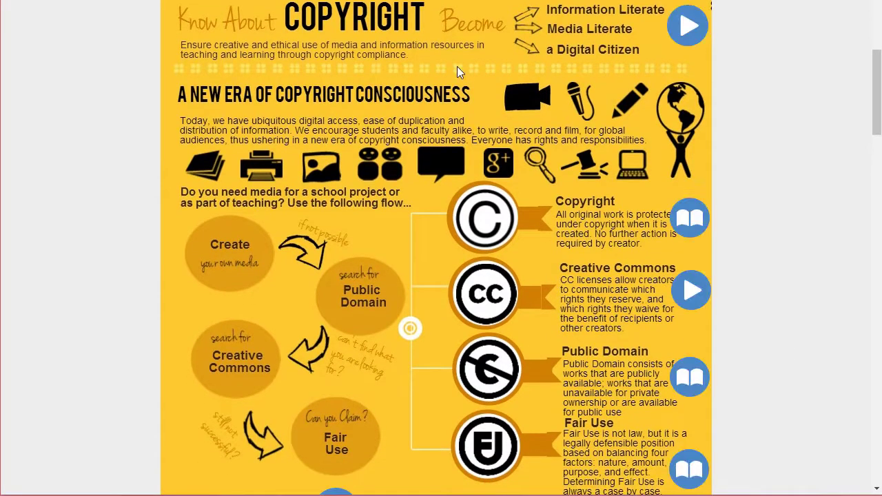
mouse_move(691, 28)
scroll(804, 153, down, 2)
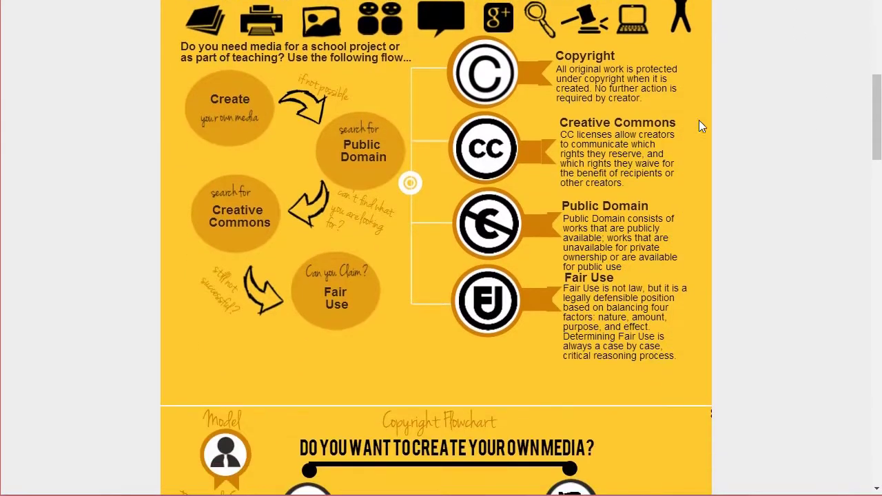
mouse_move(688, 78)
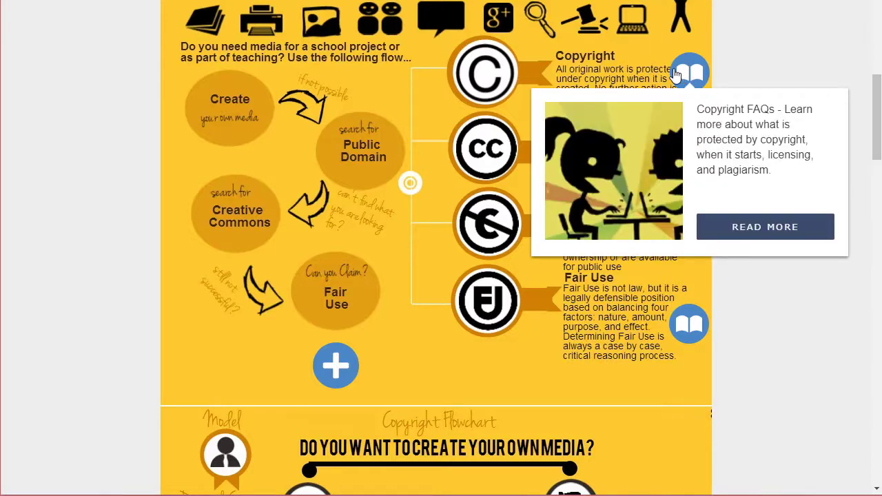
mouse_move(685, 149)
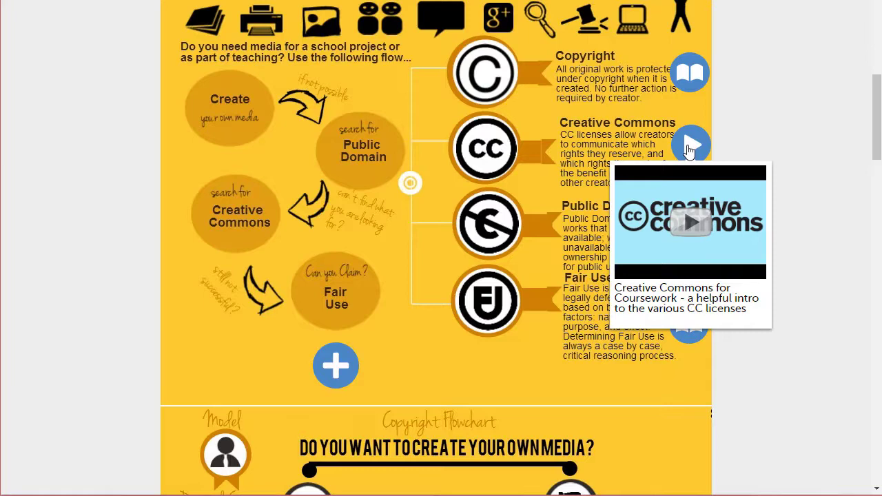
scroll(837, 179, down, 2)
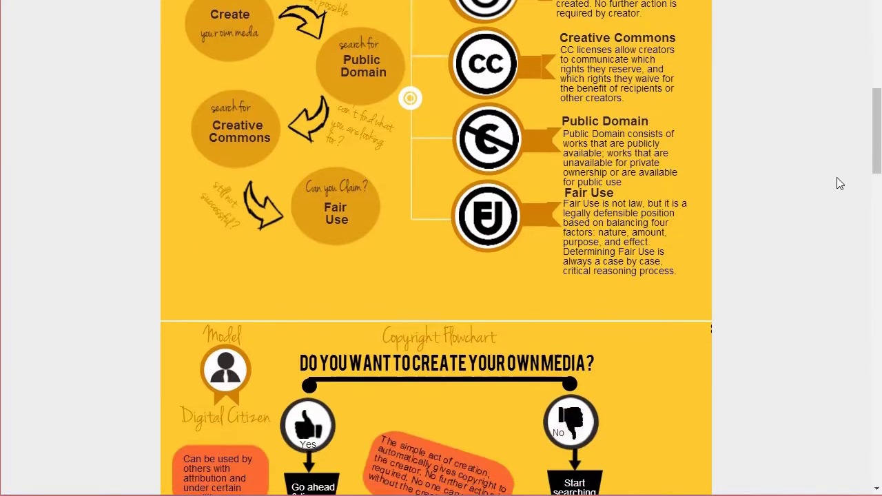
scroll(813, 134, down, 1)
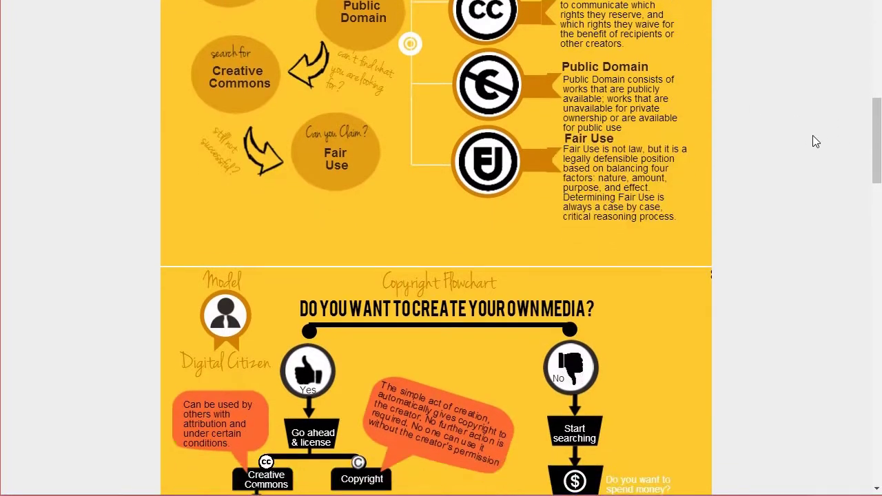
mouse_move(692, 169)
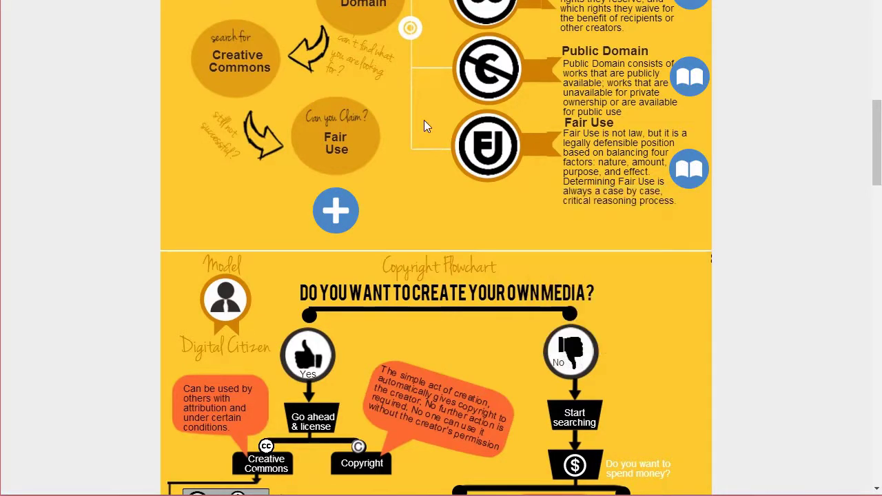
mouse_move(336, 212)
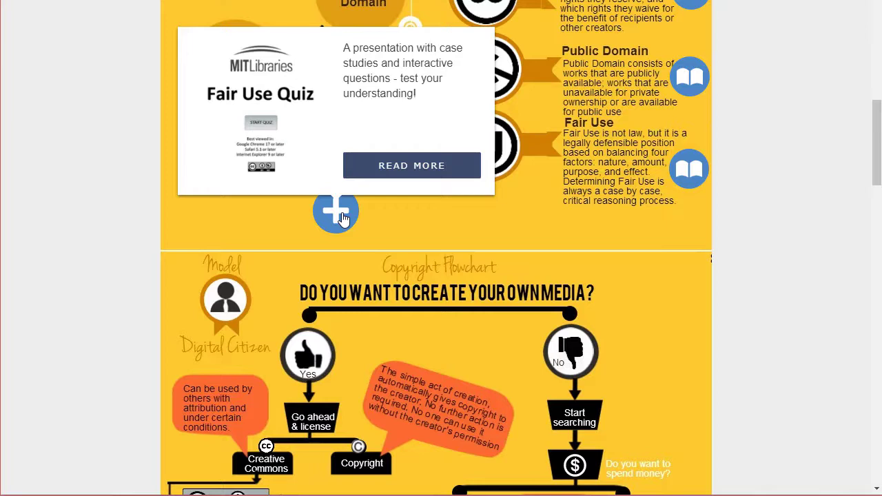
scroll(405, 138, down, 1)
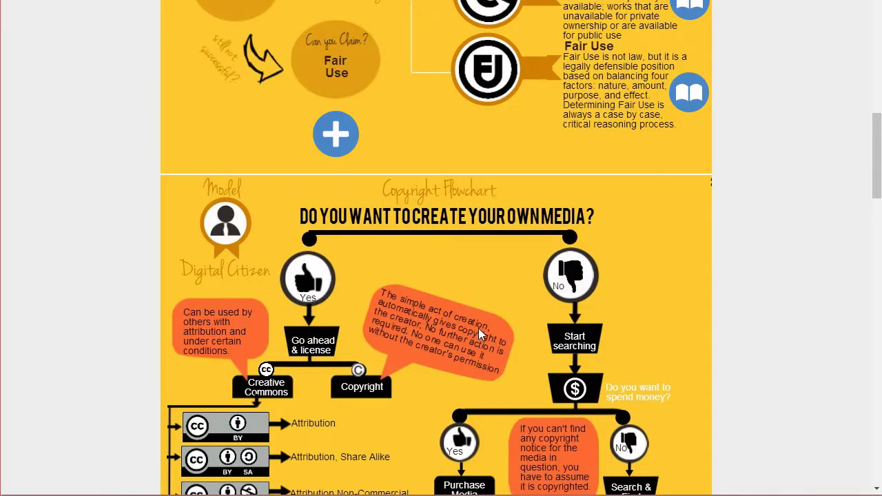
scroll(479, 328, down, 4)
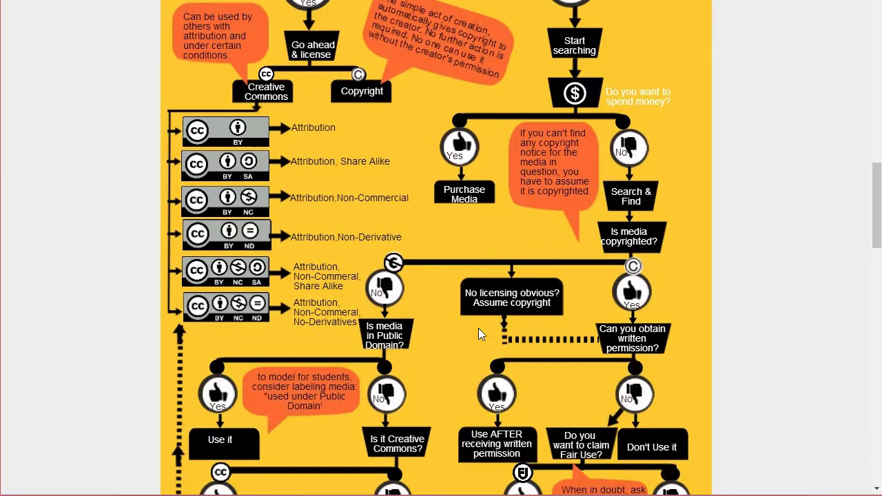
scroll(479, 328, down, 2)
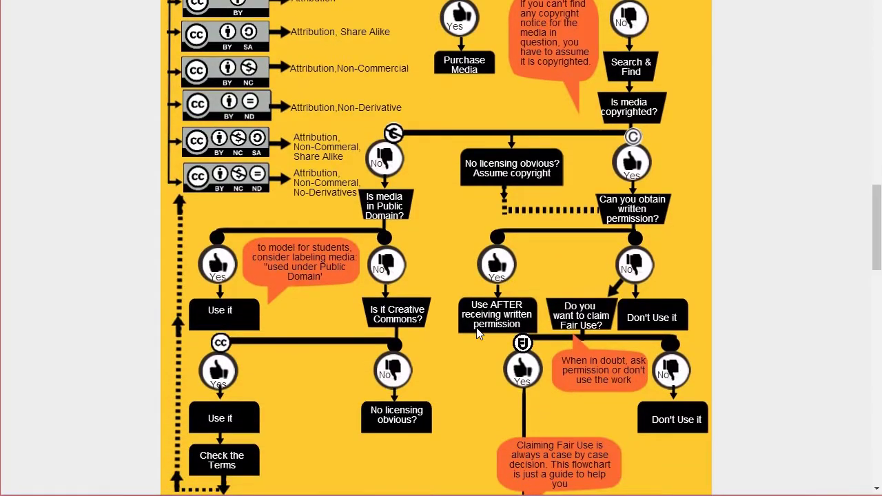
scroll(478, 333, down, 1)
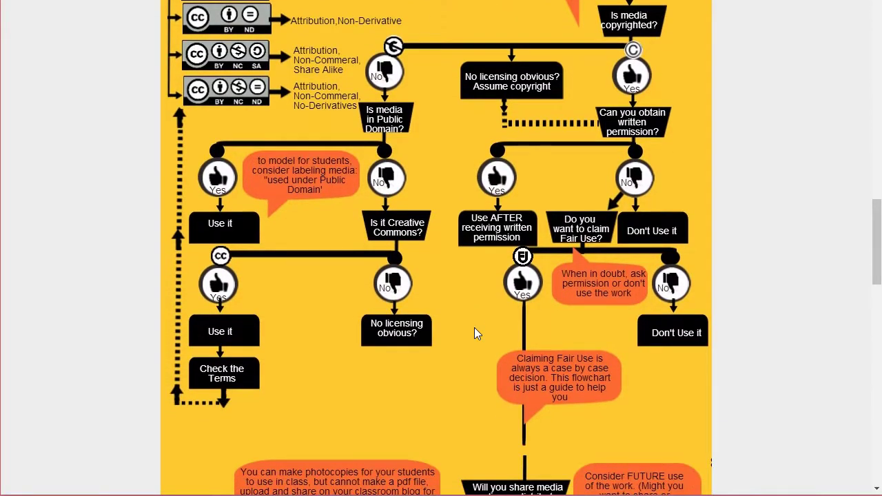
scroll(475, 327, down, 10)
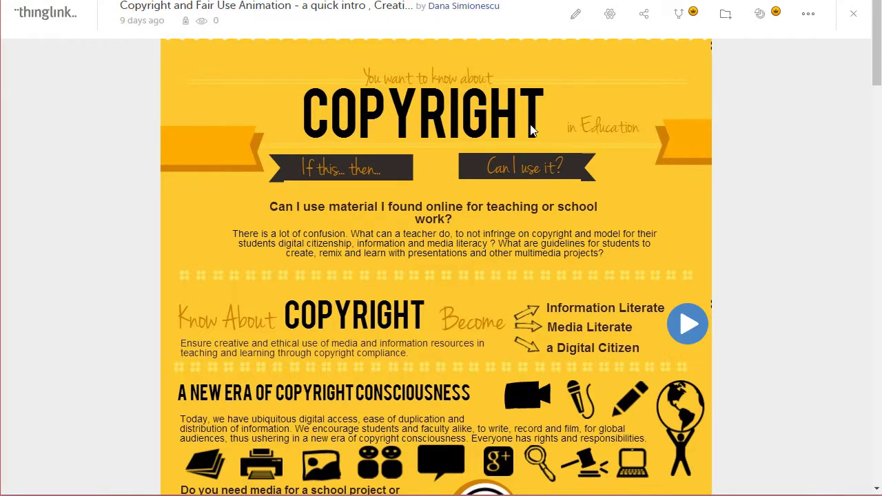
Close the infographic, open the Headlight image from My Media, and show then close its Share dialog.
key(Escape)
click(555, 16)
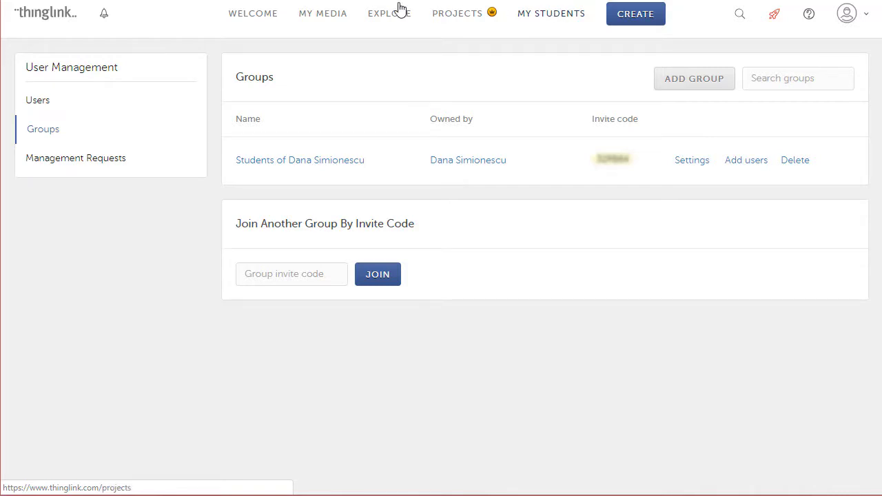
click(332, 24)
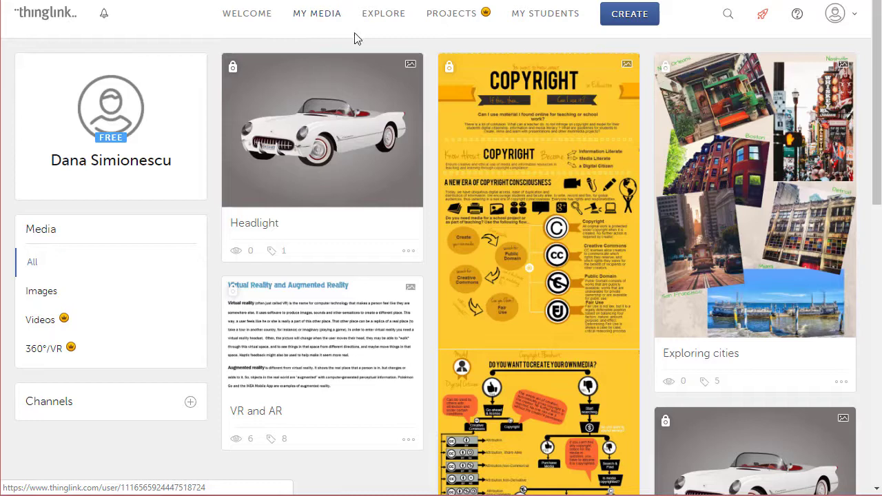
click(346, 96)
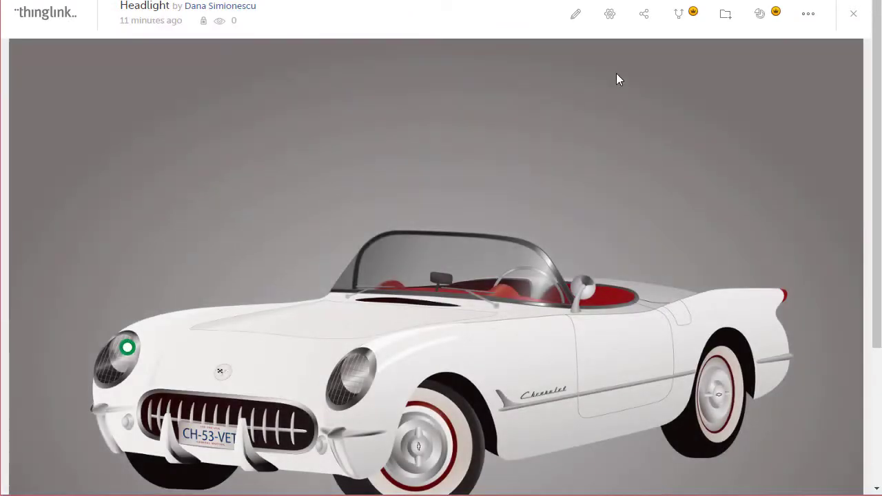
click(647, 15)
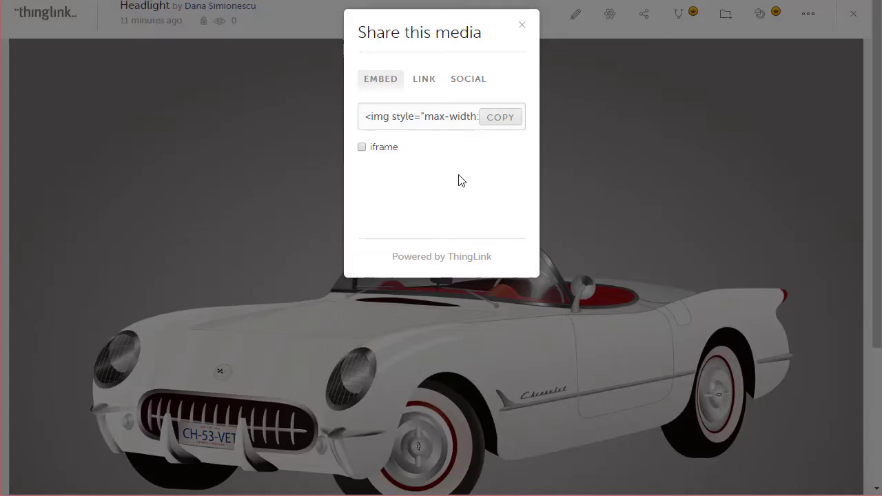
click(520, 30)
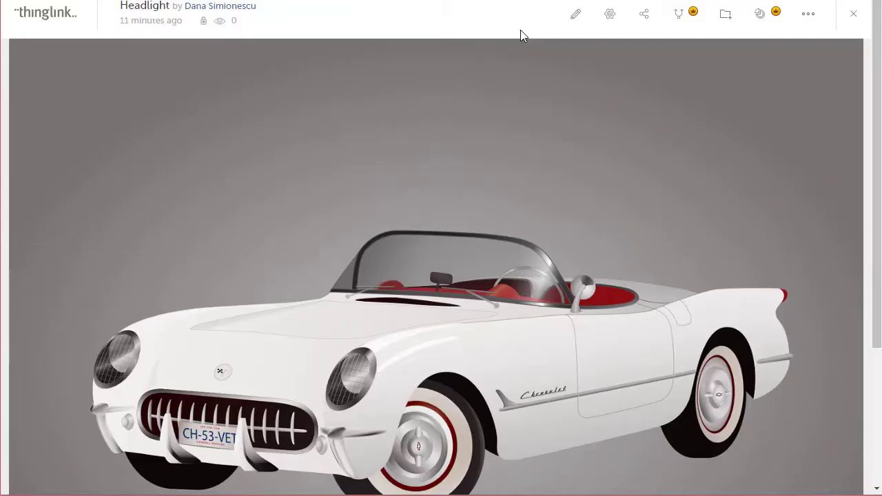